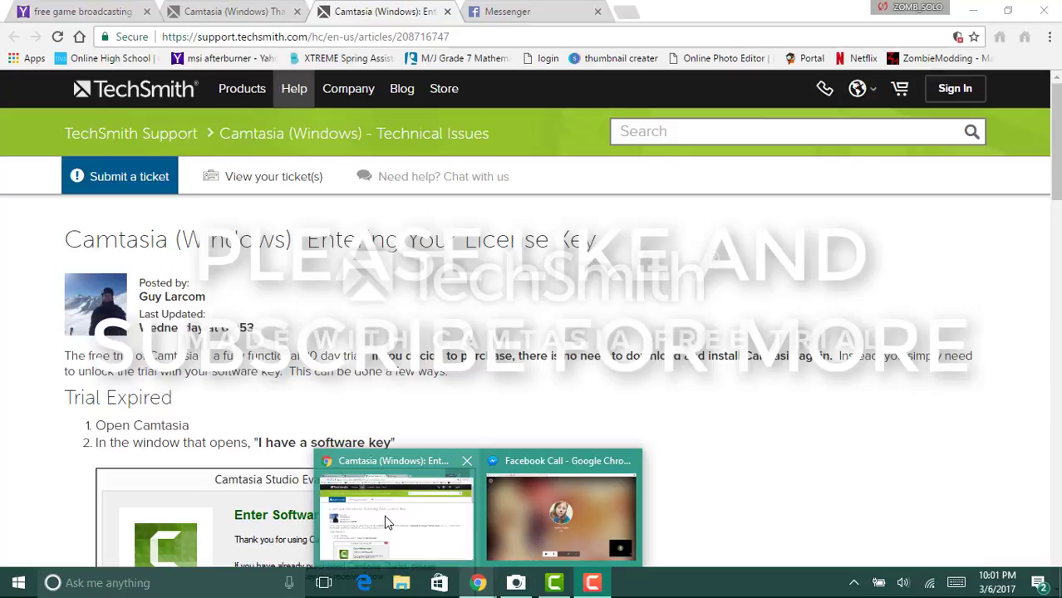
Bring the Chrome window with the Camtasia license key article to the front.
{"action": "left_click", "coordinate": [385, 519]}
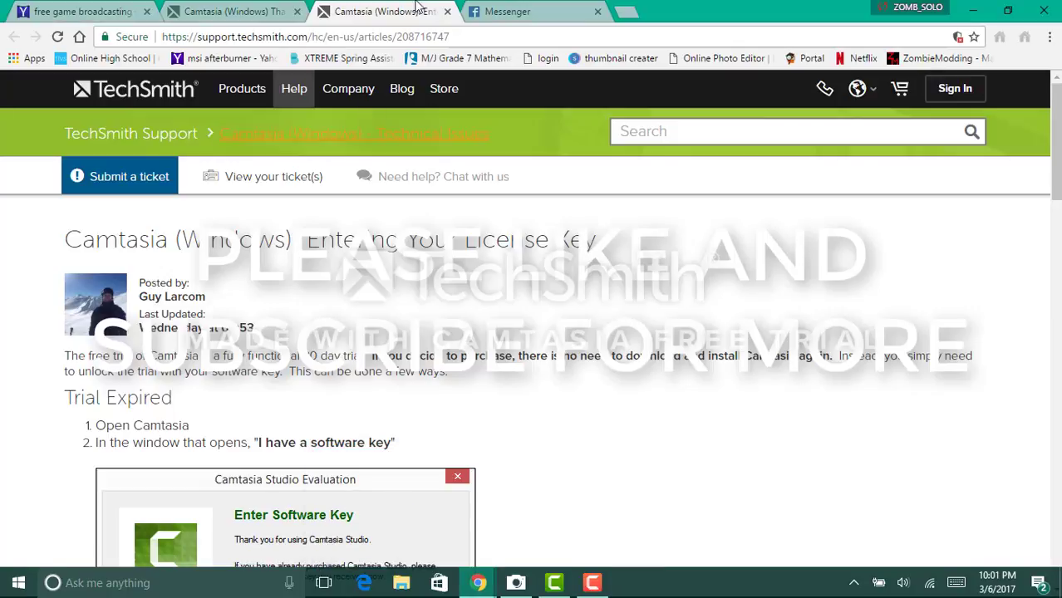
Close the Messenger, free game broadcasting and extra Camtasia tabs, then minimize Chrome.
{"action": "left_click", "coordinate": [598, 11]}
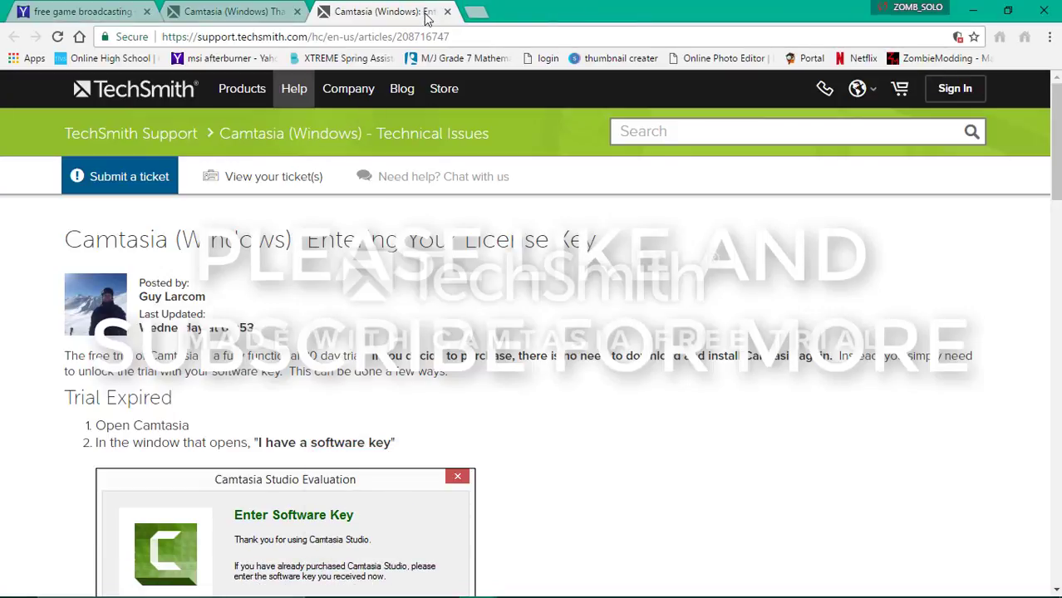
{"action": "left_click", "coordinate": [148, 11]}
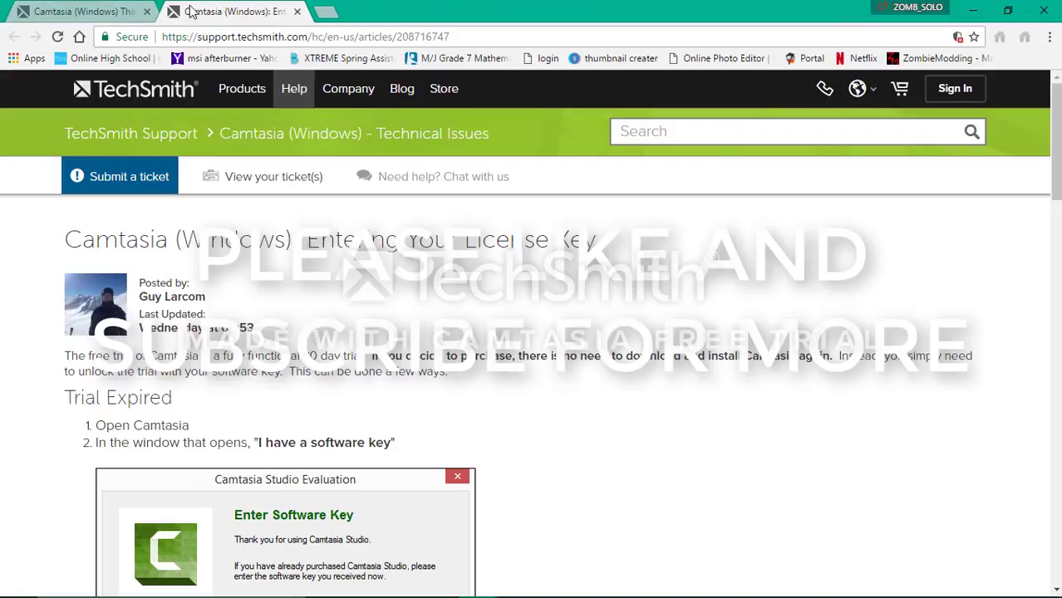
{"action": "left_click", "coordinate": [148, 12]}
{"action": "left_click", "coordinate": [246, 37]}
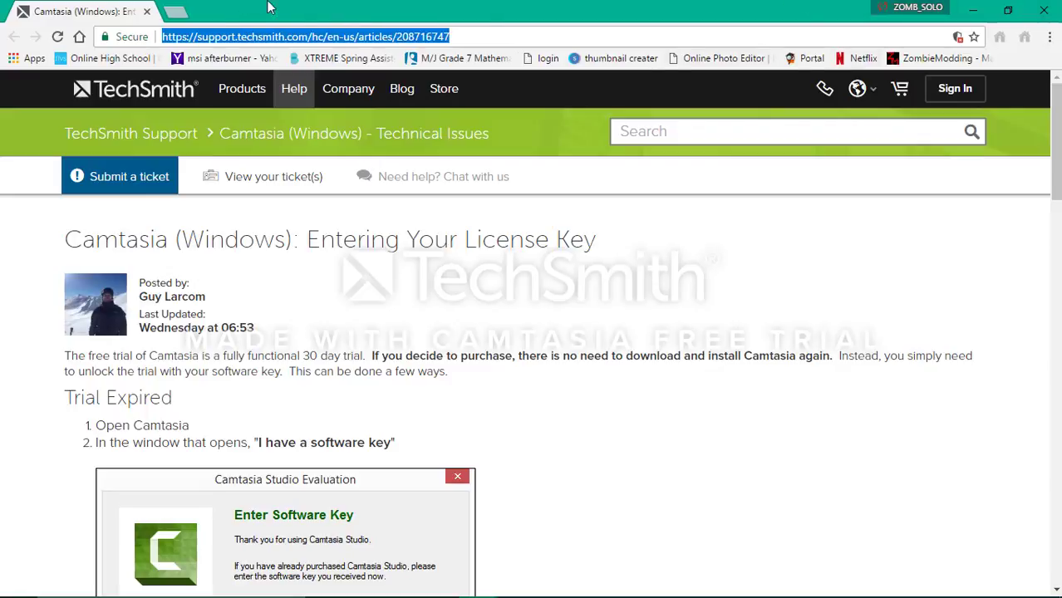
{"action": "left_click", "coordinate": [973, 10]}
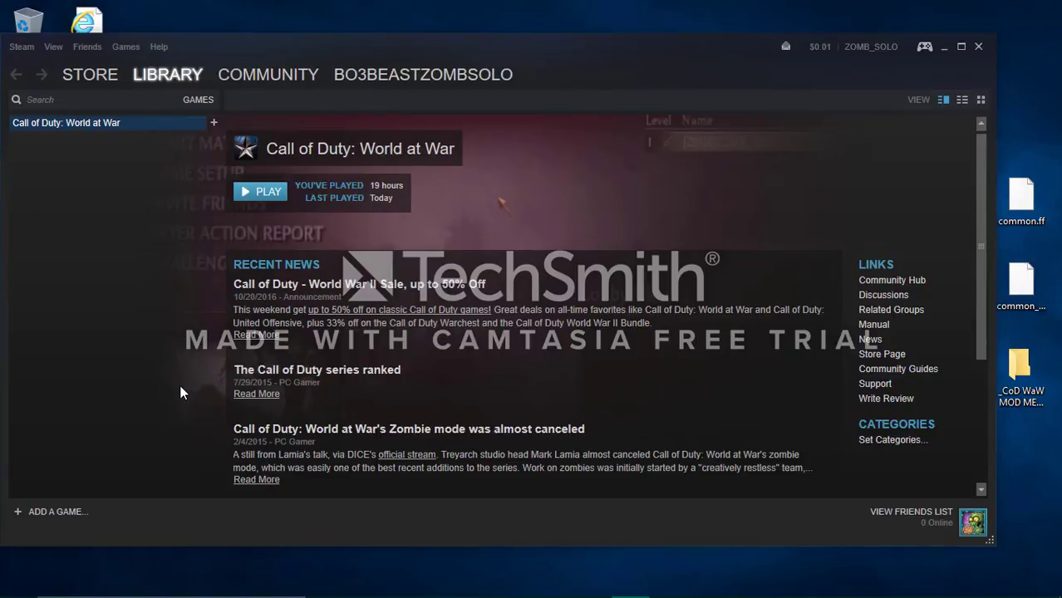
Open Properties for Call of Duty: World at War and go to LOCAL FILES.
{"action": "right_click", "coordinate": [106, 133]}
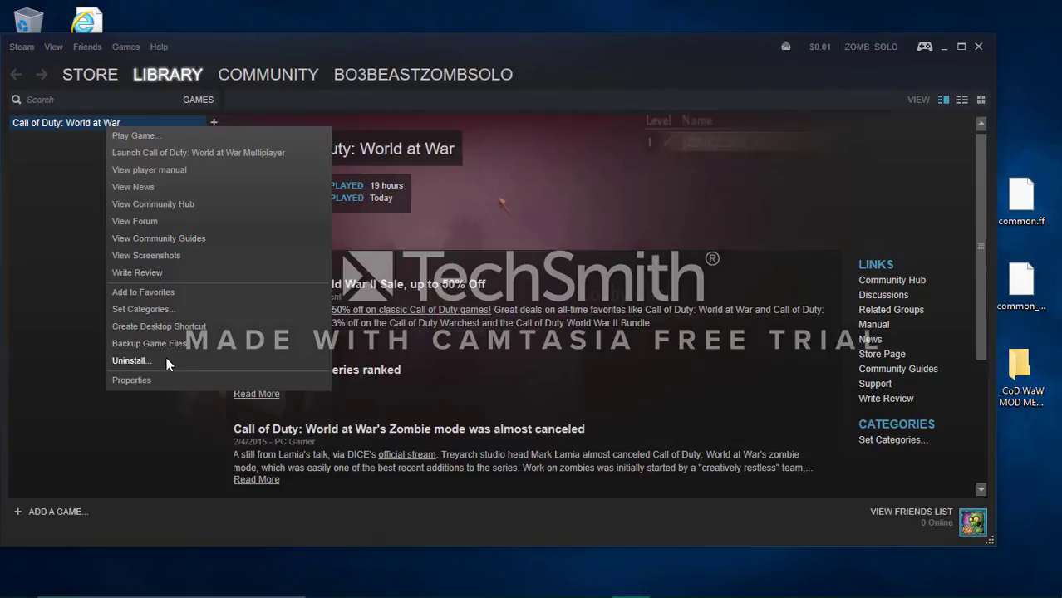
{"action": "left_click", "coordinate": [131, 380]}
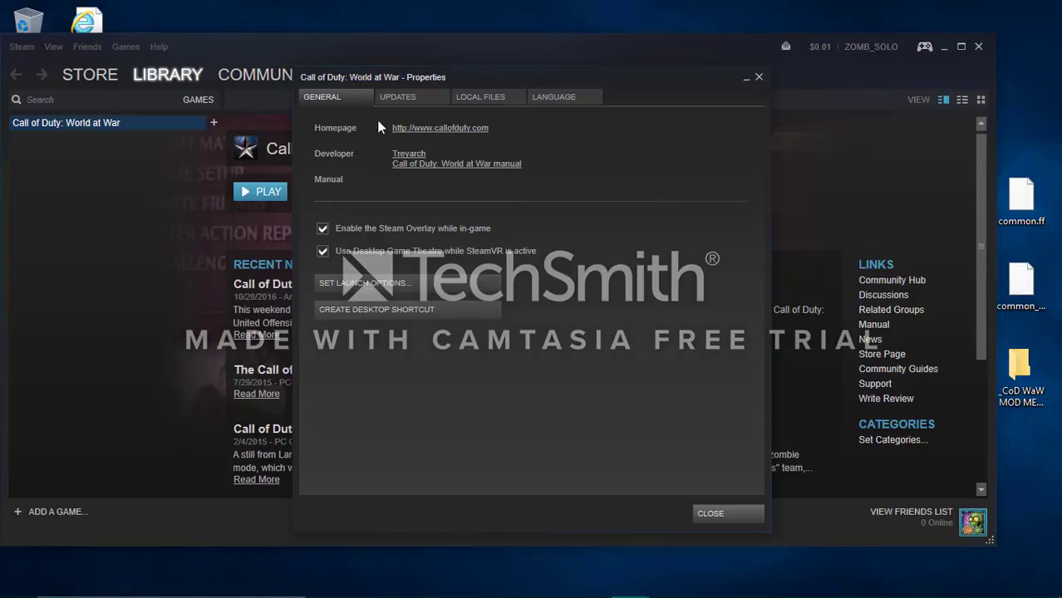
{"action": "left_click", "coordinate": [468, 98]}
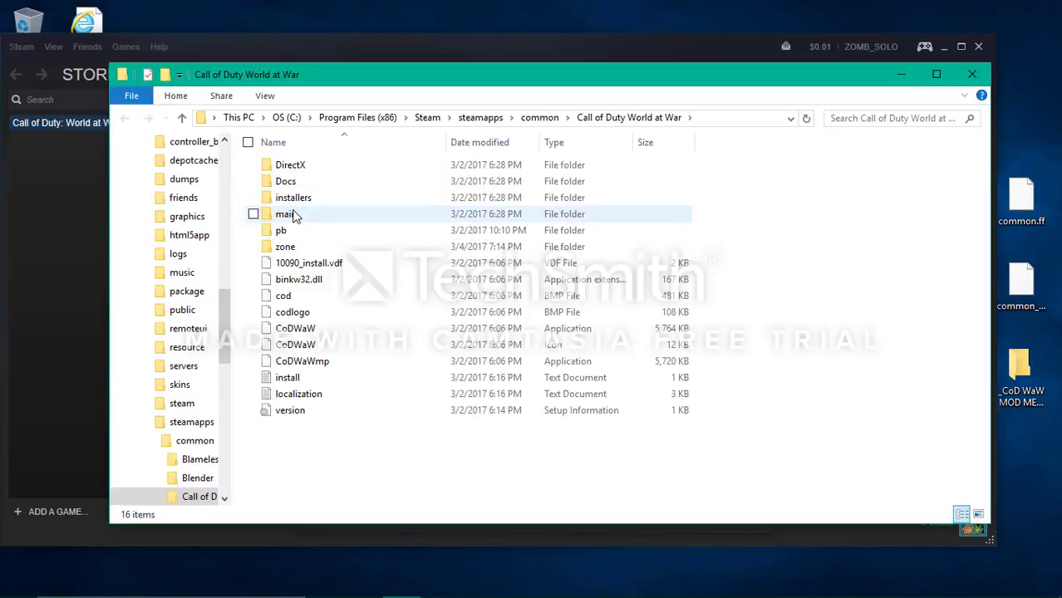
Browse the main game data folder's files, then return to the install folder.
{"action": "double_click", "coordinate": [292, 217]}
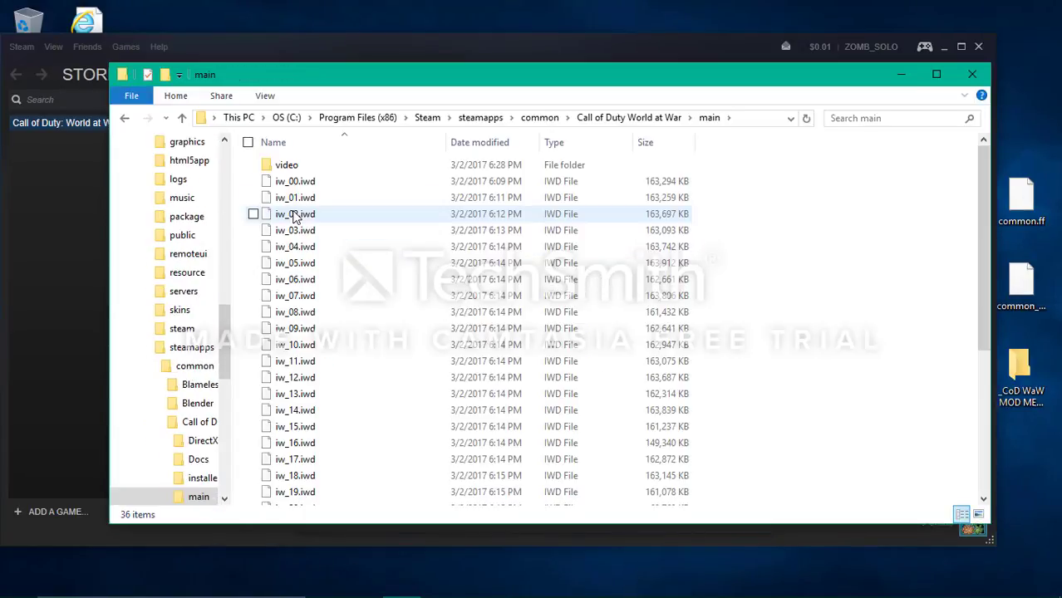
{"action": "scroll", "coordinate": [345, 424], "scroll_direction": "down", "scroll_amount": 3}
{"action": "scroll", "coordinate": [333, 498], "scroll_direction": "down", "scroll_amount": 1}
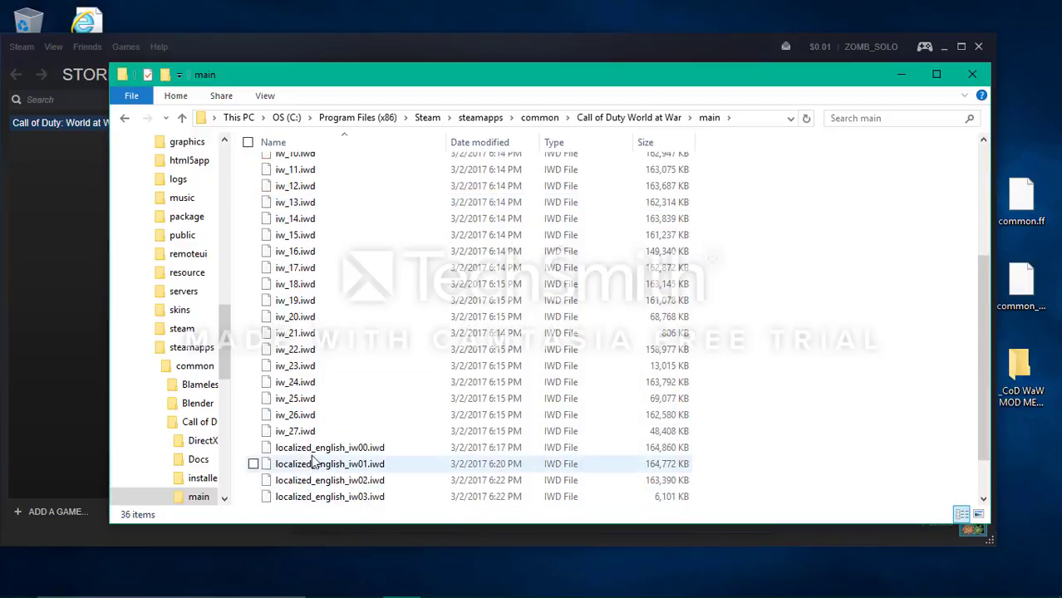
{"action": "scroll", "coordinate": [316, 499], "scroll_direction": "up", "scroll_amount": 3}
{"action": "scroll", "coordinate": [315, 428], "scroll_direction": "up", "scroll_amount": 1}
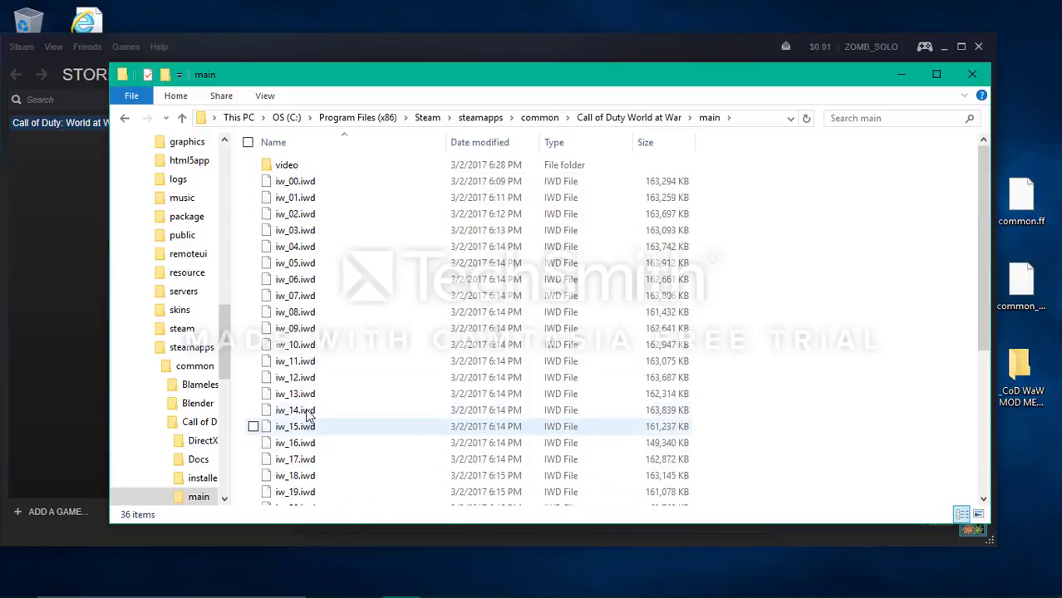
{"action": "left_click", "coordinate": [127, 117]}
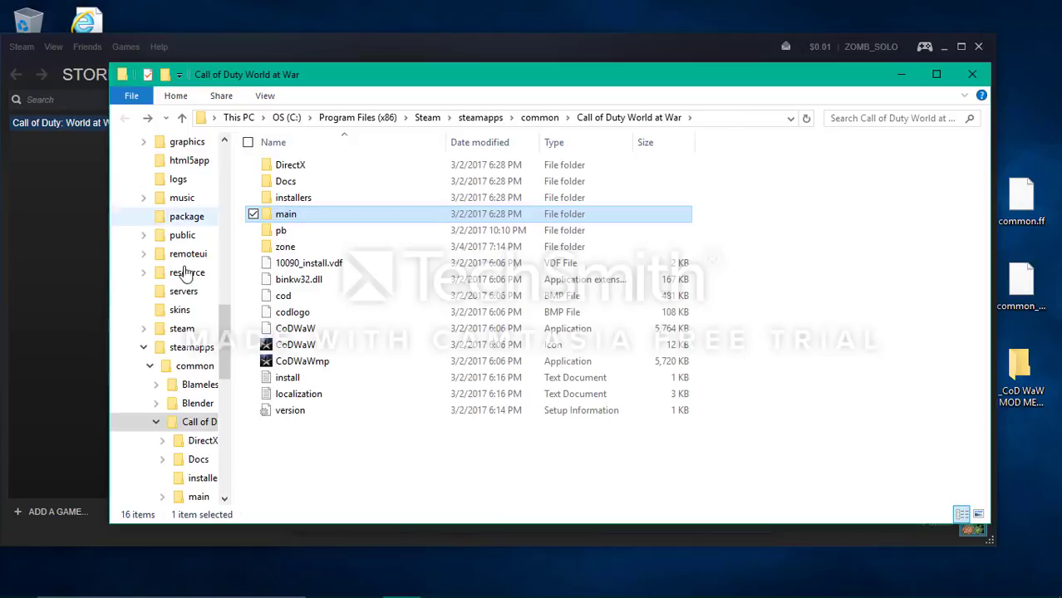
{"action": "mouse_move", "coordinate": [224, 349]}
{"action": "left_mouse_down"}
{"action": "mouse_move", "coordinate": [213, 208]}
{"action": "mouse_move", "coordinate": [205, 277]}
{"action": "mouse_move", "coordinate": [216, 299]}
{"action": "left_mouse_up"}
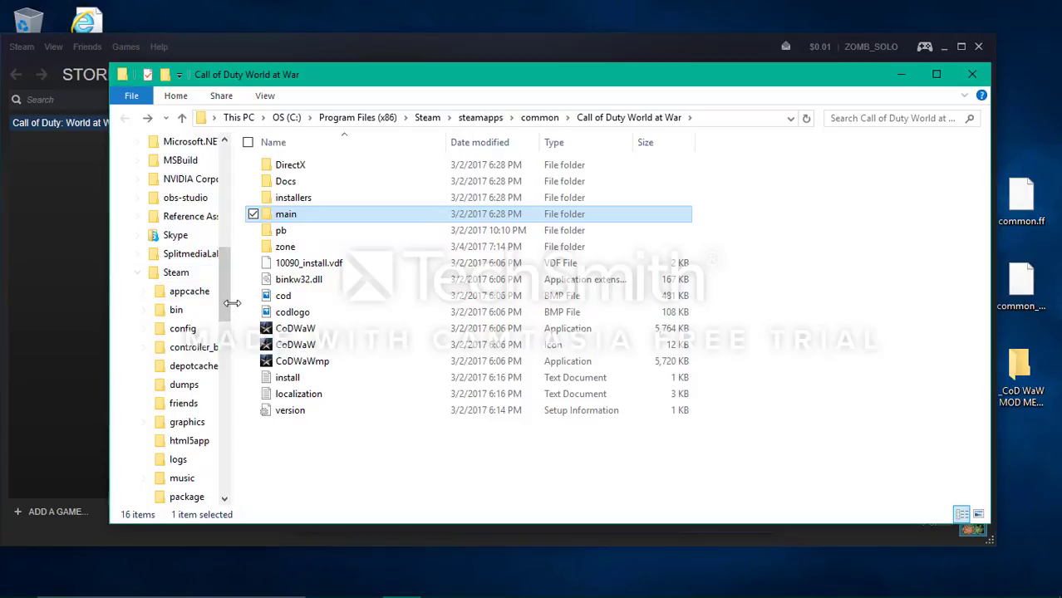
{"action": "mouse_move", "coordinate": [229, 309]}
{"action": "left_mouse_down"}
{"action": "mouse_move", "coordinate": [236, 405]}
{"action": "mouse_move", "coordinate": [223, 481]}
{"action": "mouse_move", "coordinate": [226, 158]}
{"action": "mouse_move", "coordinate": [226, 282]}
{"action": "left_mouse_up"}
Close the game folder window and the Properties dialog, then minimize Steam.
{"action": "left_click", "coordinate": [972, 74]}
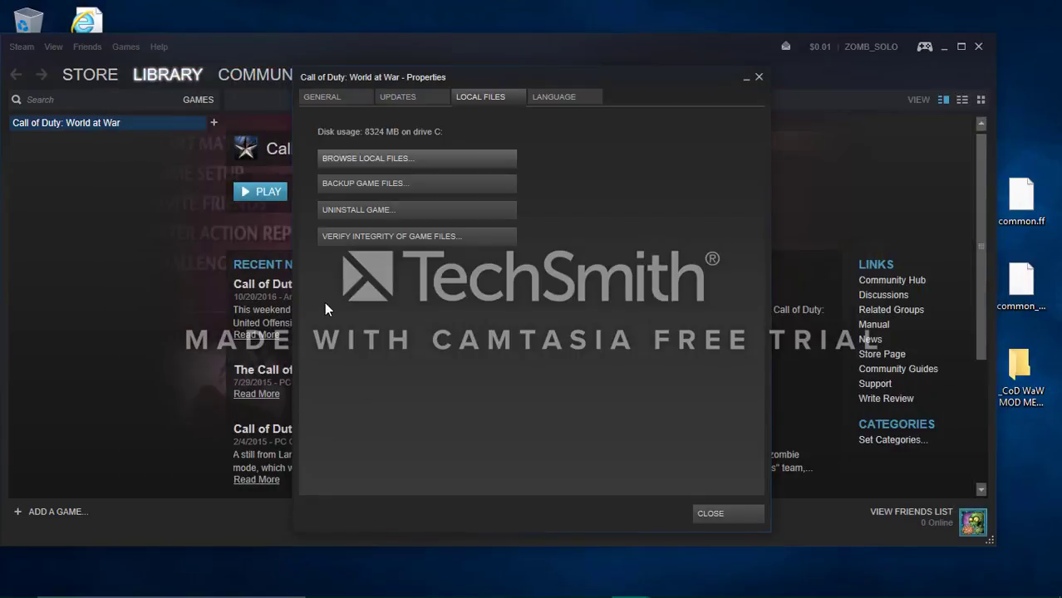
{"action": "left_click", "coordinate": [759, 78]}
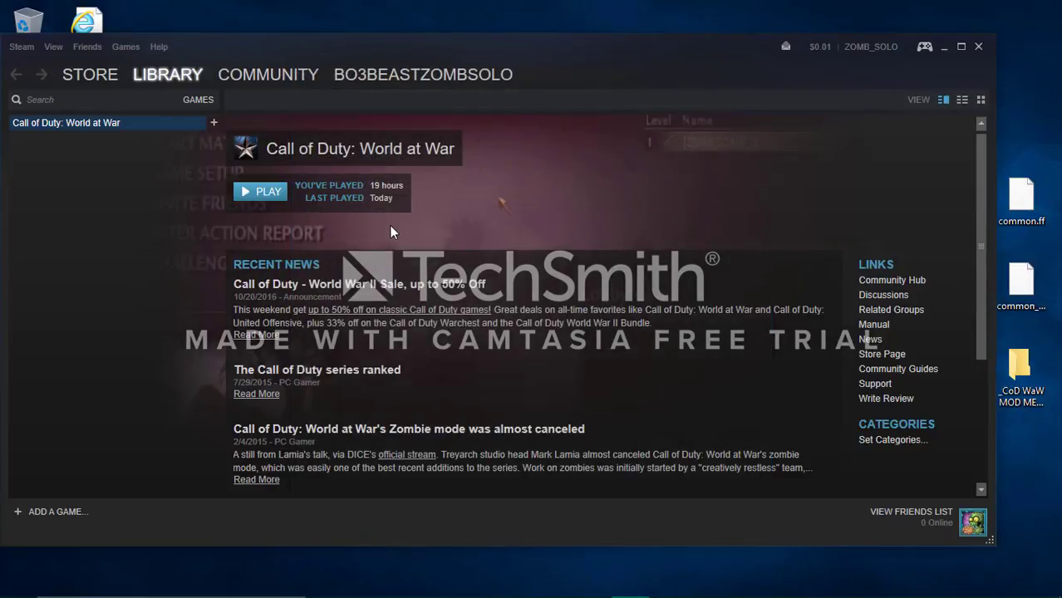
{"action": "left_click", "coordinate": [946, 47]}
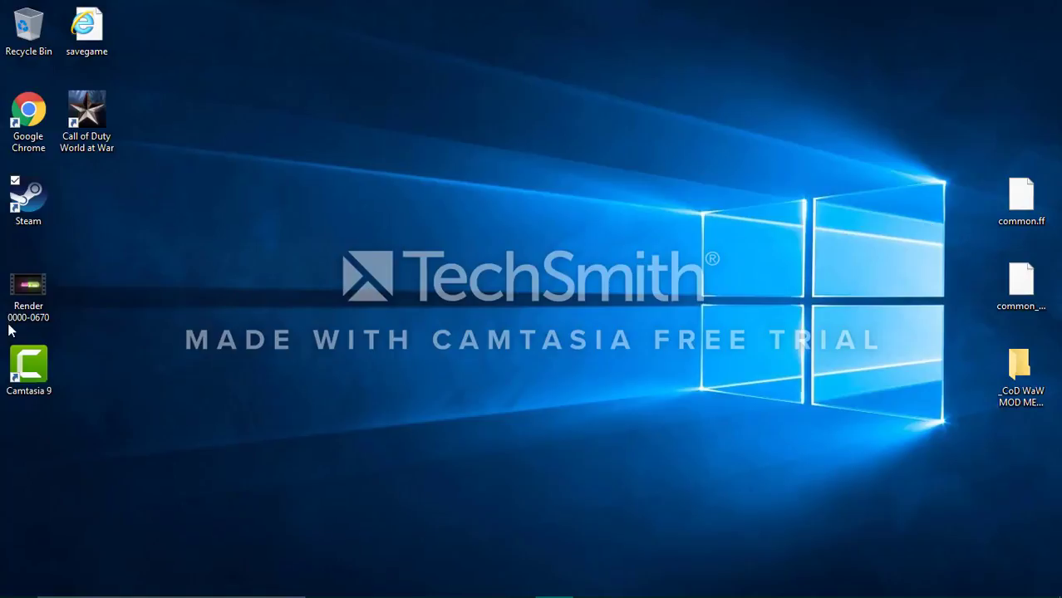
Restore Chrome and load twitter in place of the TechSmith article.
{"action": "mouse_move", "coordinate": [532, 592]}
{"action": "mouse_move", "coordinate": [478, 583]}
{"action": "left_click", "coordinate": [442, 548]}
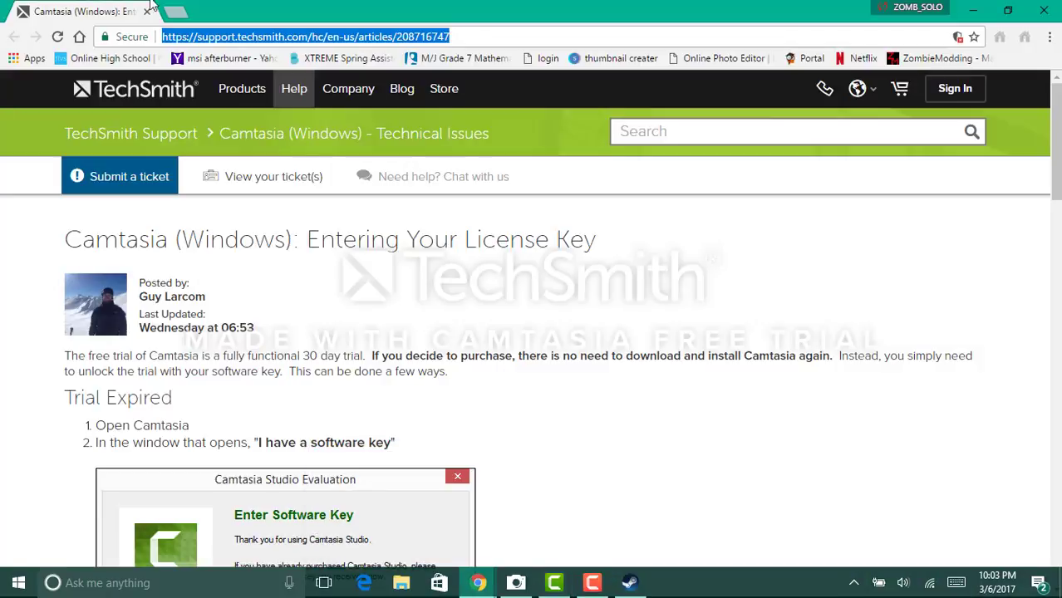
{"action": "left_click", "coordinate": [471, 33]}
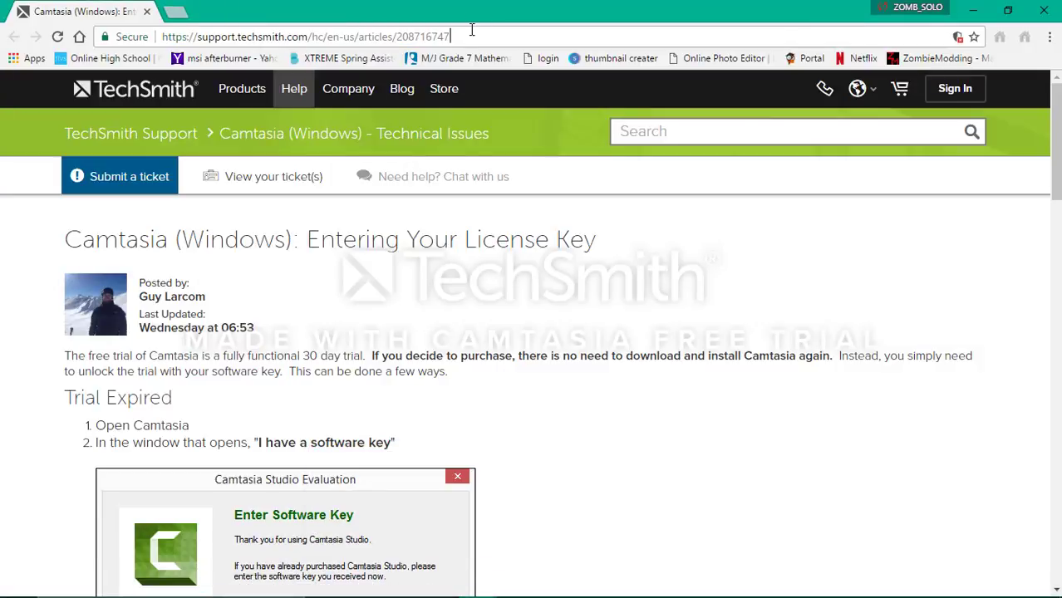
{"action": "key", "text": "BackSpace"}
{"action": "key", "text": "BackSpace"}
{"action": "key", "text": "BackSpace"}
{"action": "key", "text": "BackSpace"}
{"action": "key", "text": "BackSpace"}
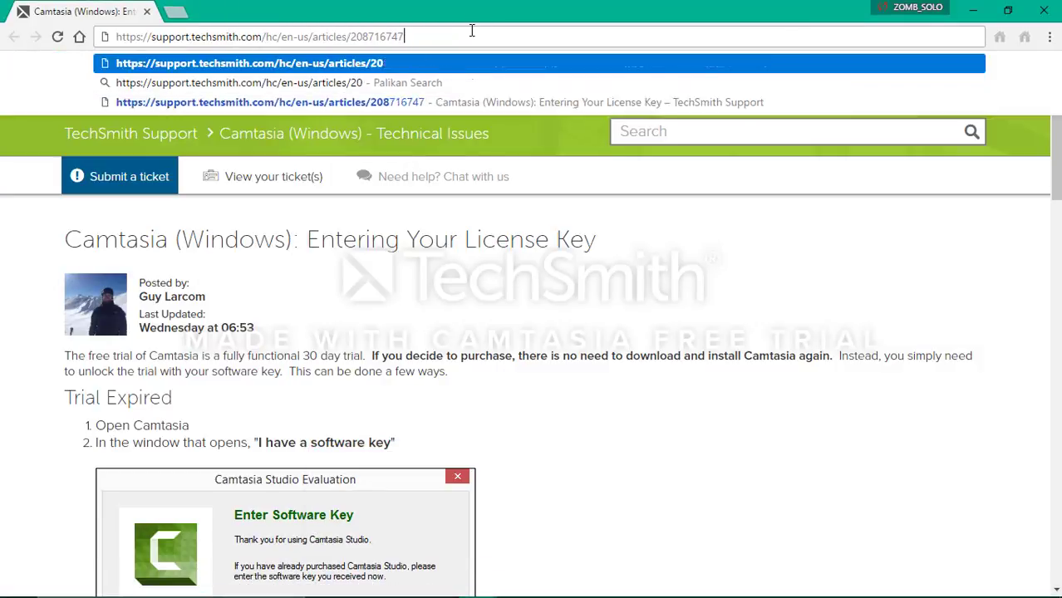
{"action": "key", "text": "BackSpace"}
{"action": "key", "text": "BackSpace"}
{"action": "key", "text": "BackSpace"}
{"action": "key", "text": "BackSpace"}
{"action": "key", "text": "BackSpace"}
{"action": "key", "text": "BackSpace"}
{"action": "key", "text": "BackSpace"}
{"action": "key", "text": "BackSpace"}
{"action": "key", "text": "BackSpace"}
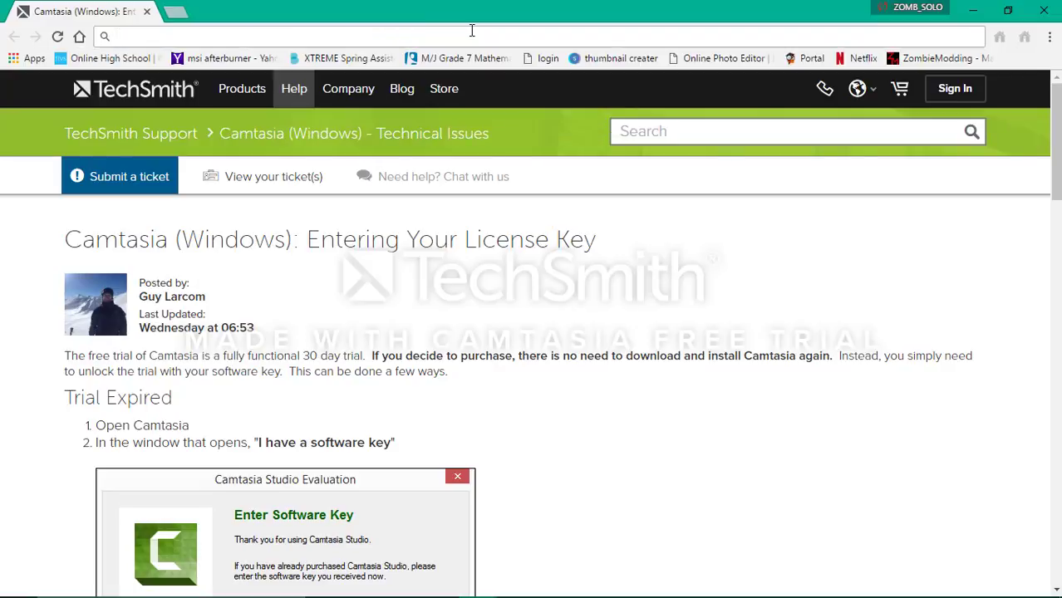
{"action": "type", "text": "twitter"}
{"action": "key", "text": "Return"}
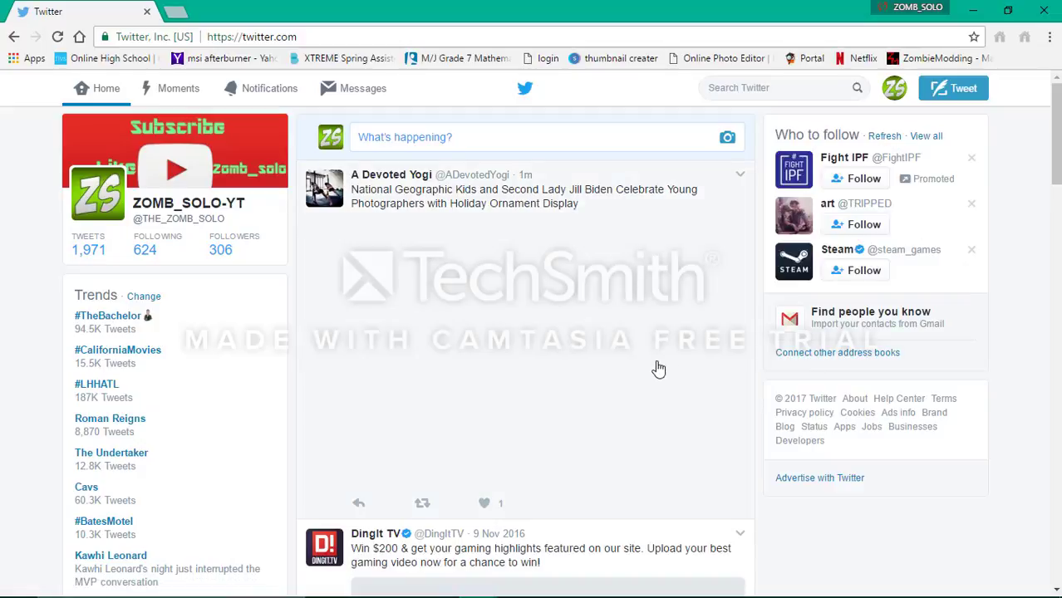
Scroll the home feed, then go to the ZOMB_SOLO-YT profile page.
{"action": "scroll", "coordinate": [778, 472], "scroll_direction": "down", "scroll_amount": 2}
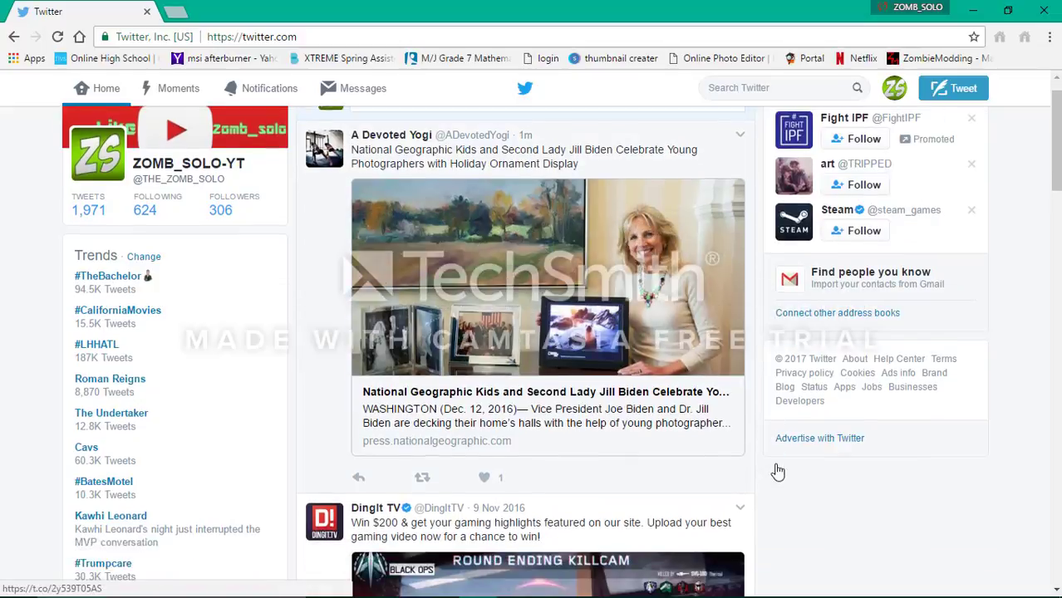
{"action": "scroll", "coordinate": [798, 478], "scroll_direction": "down", "scroll_amount": 2}
{"action": "scroll", "coordinate": [813, 486], "scroll_direction": "down", "scroll_amount": 2}
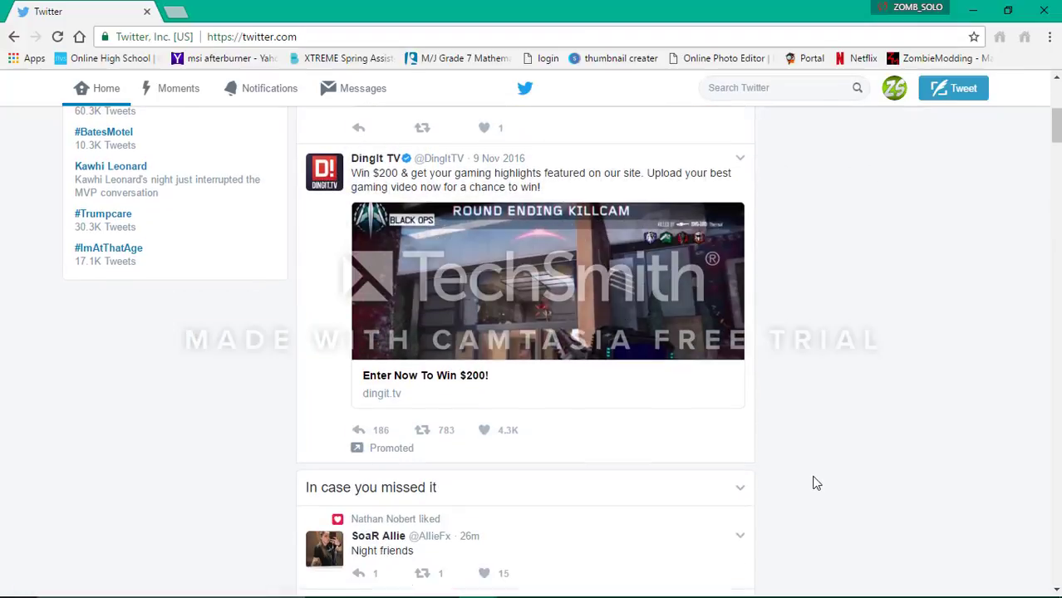
{"action": "scroll", "coordinate": [815, 484], "scroll_direction": "down", "scroll_amount": 1}
{"action": "scroll", "coordinate": [815, 484], "scroll_direction": "down", "scroll_amount": 2}
{"action": "scroll", "coordinate": [814, 484], "scroll_direction": "up", "scroll_amount": 2}
{"action": "scroll", "coordinate": [815, 483], "scroll_direction": "up", "scroll_amount": 3}
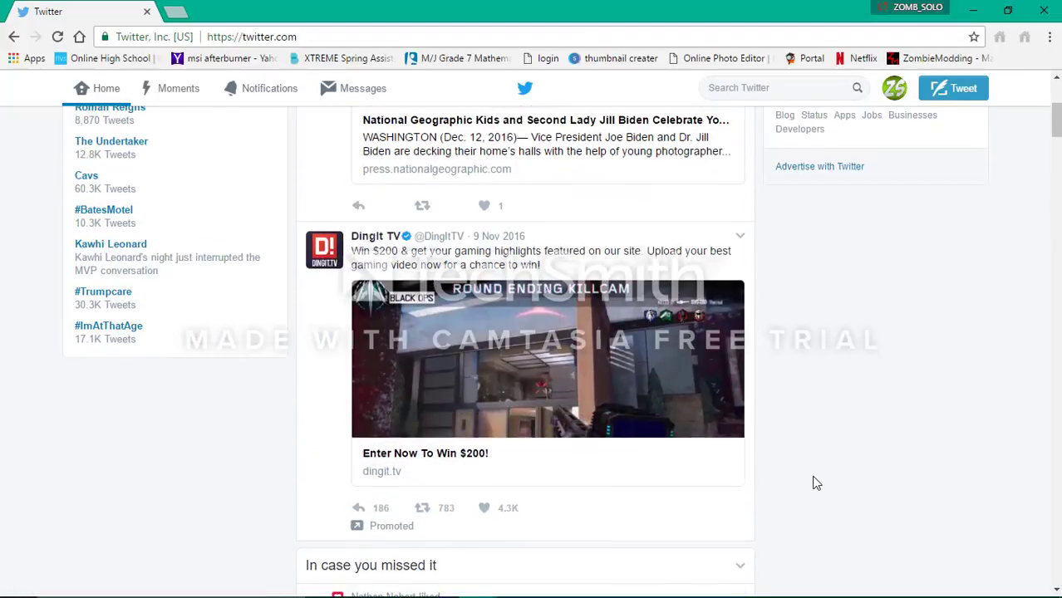
{"action": "scroll", "coordinate": [837, 474], "scroll_direction": "down", "scroll_amount": 3}
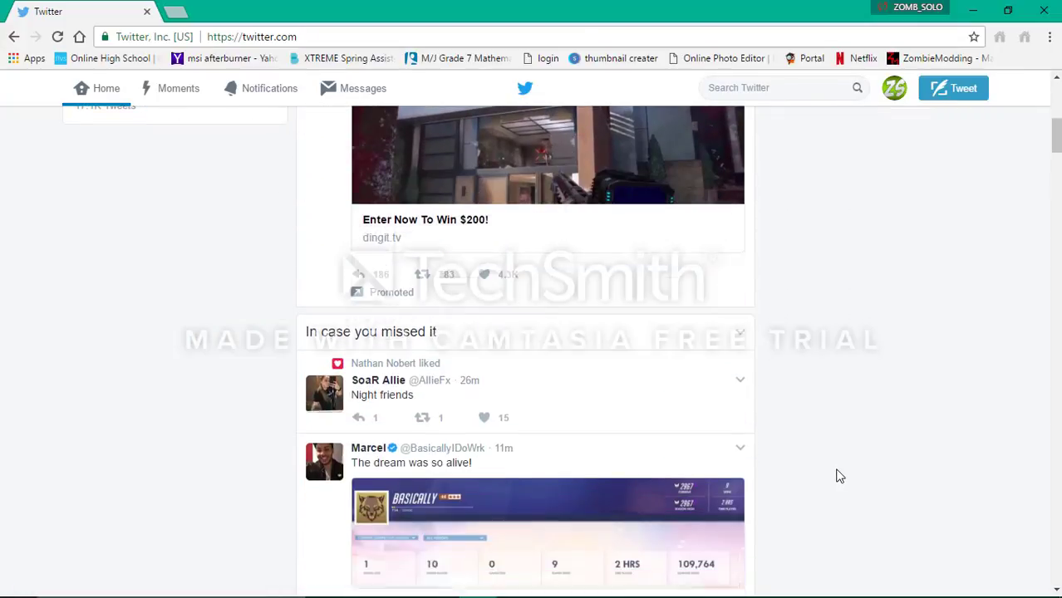
{"action": "scroll", "coordinate": [837, 480], "scroll_direction": "down", "scroll_amount": 3}
{"action": "scroll", "coordinate": [831, 486], "scroll_direction": "down", "scroll_amount": 3}
{"action": "scroll", "coordinate": [829, 476], "scroll_direction": "up", "scroll_amount": 4}
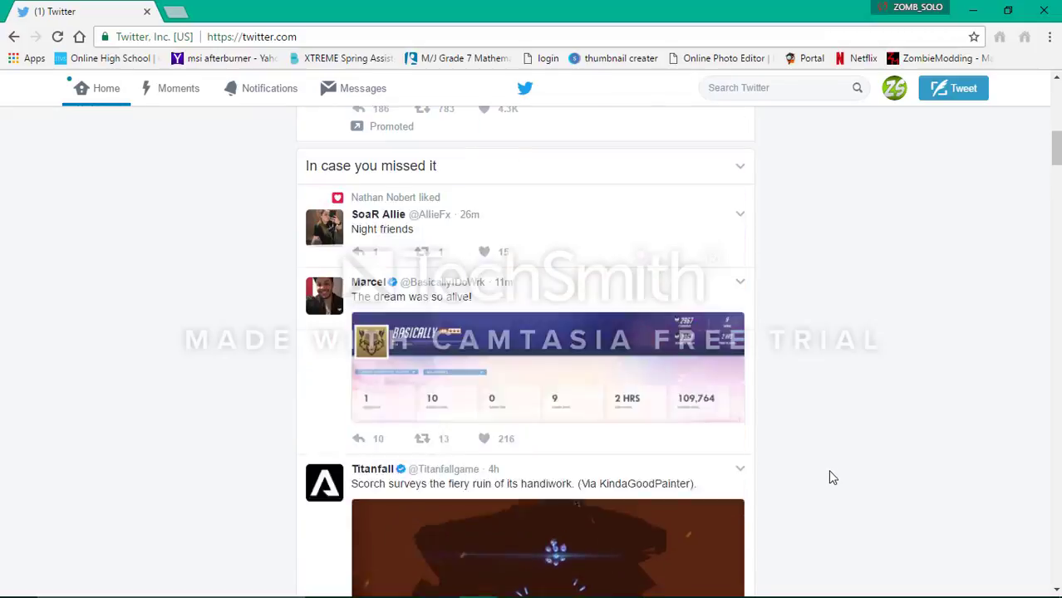
{"action": "scroll", "coordinate": [831, 467], "scroll_direction": "up", "scroll_amount": 3}
{"action": "scroll", "coordinate": [807, 482], "scroll_direction": "up", "scroll_amount": 5}
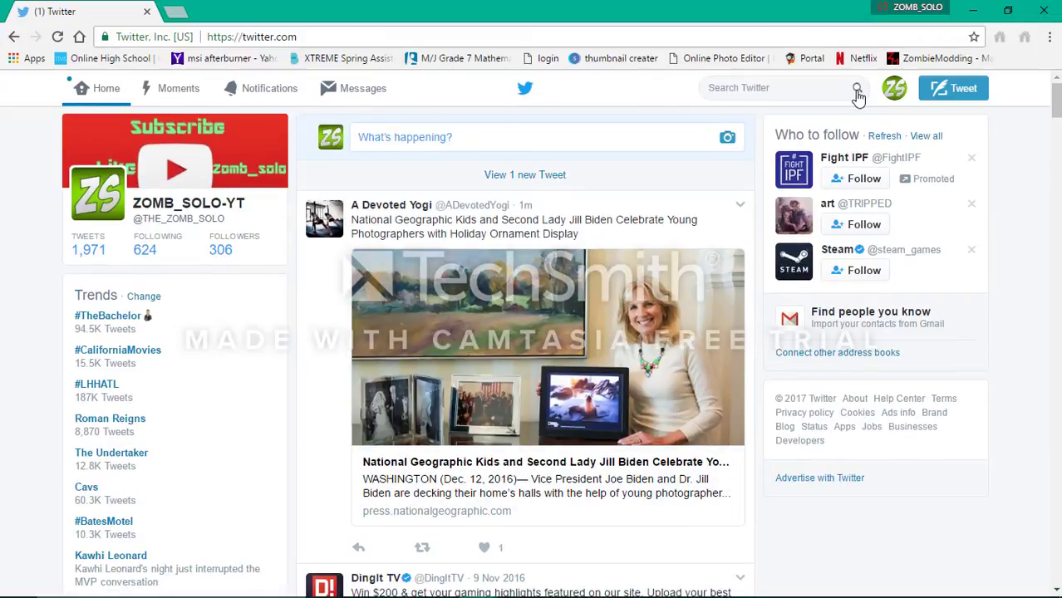
{"action": "left_click", "coordinate": [897, 100]}
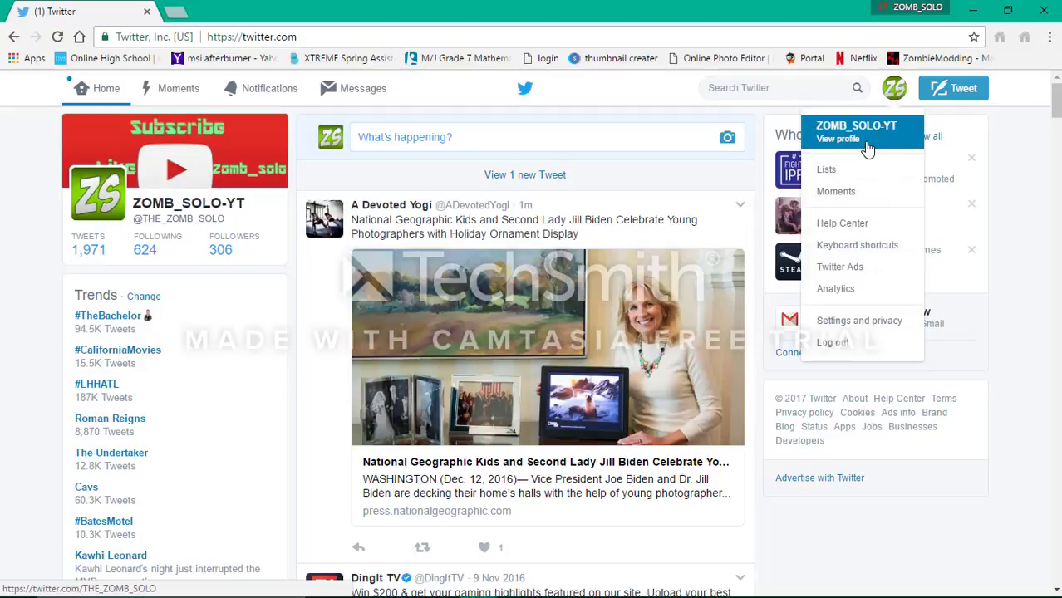
{"action": "left_click", "coordinate": [864, 145]}
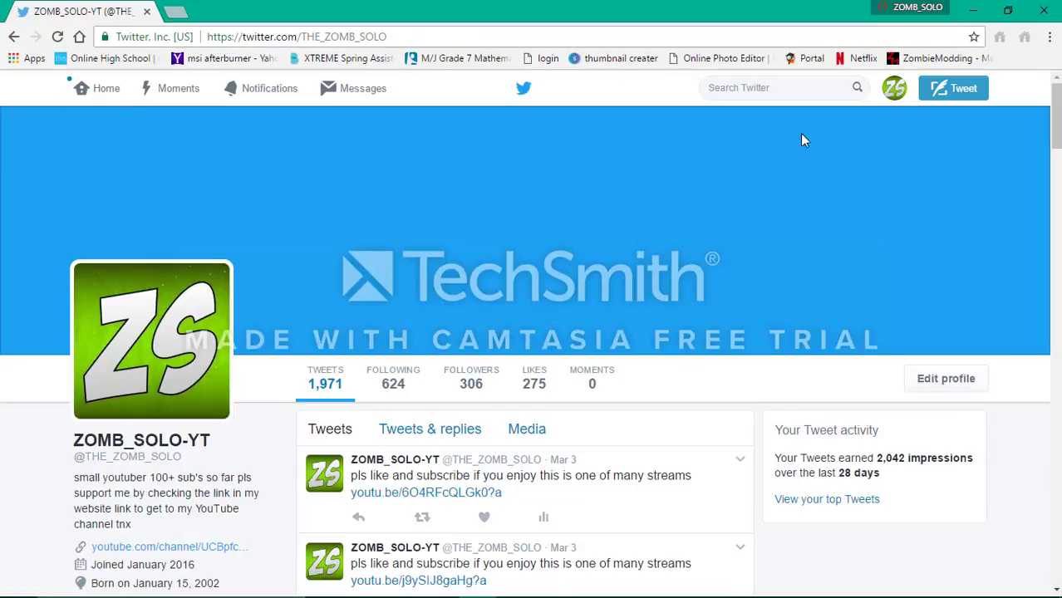
Copy the profile page's URL from the address bar.
{"action": "left_click", "coordinate": [237, 42]}
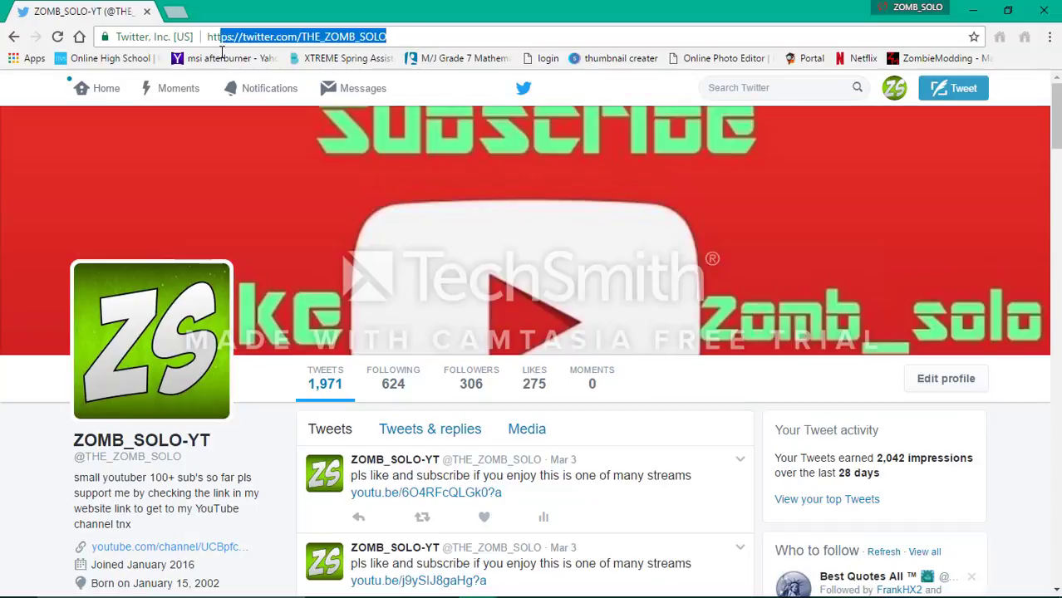
{"action": "left_click_drag", "start_coordinate": [455, 34], "coordinate": [204, 39]}
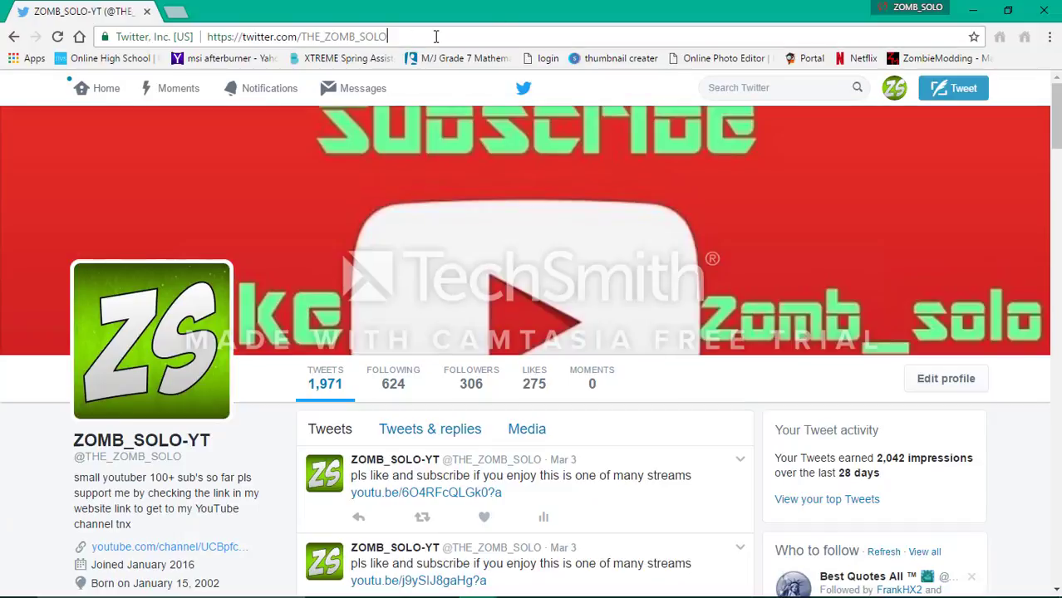
{"action": "right_click", "coordinate": [274, 37]}
{"action": "left_click", "coordinate": [321, 91]}
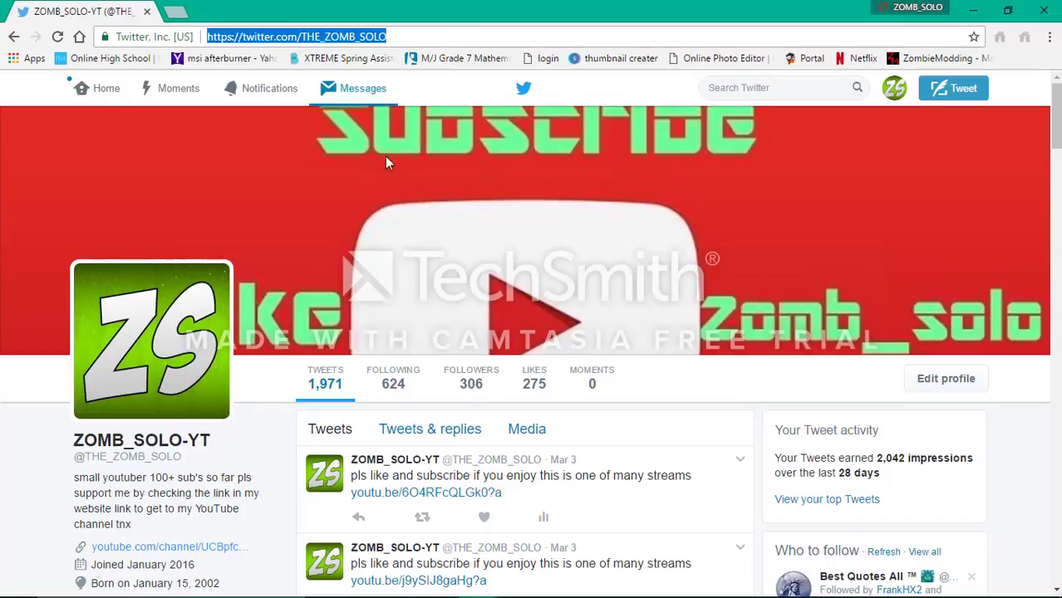
View the custom-map poll tweet's activity stats (19 impressions, zero votes), then close them.
{"action": "scroll", "coordinate": [266, 341], "scroll_direction": "down", "scroll_amount": 3}
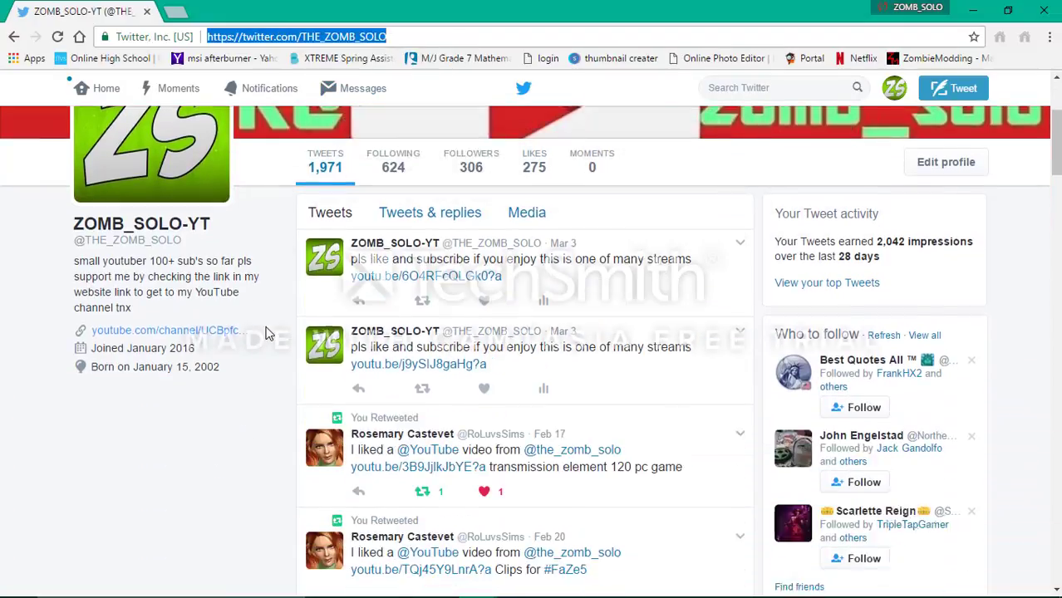
{"action": "scroll", "coordinate": [332, 374], "scroll_direction": "down", "scroll_amount": 3}
{"action": "scroll", "coordinate": [408, 438], "scroll_direction": "down", "scroll_amount": 3}
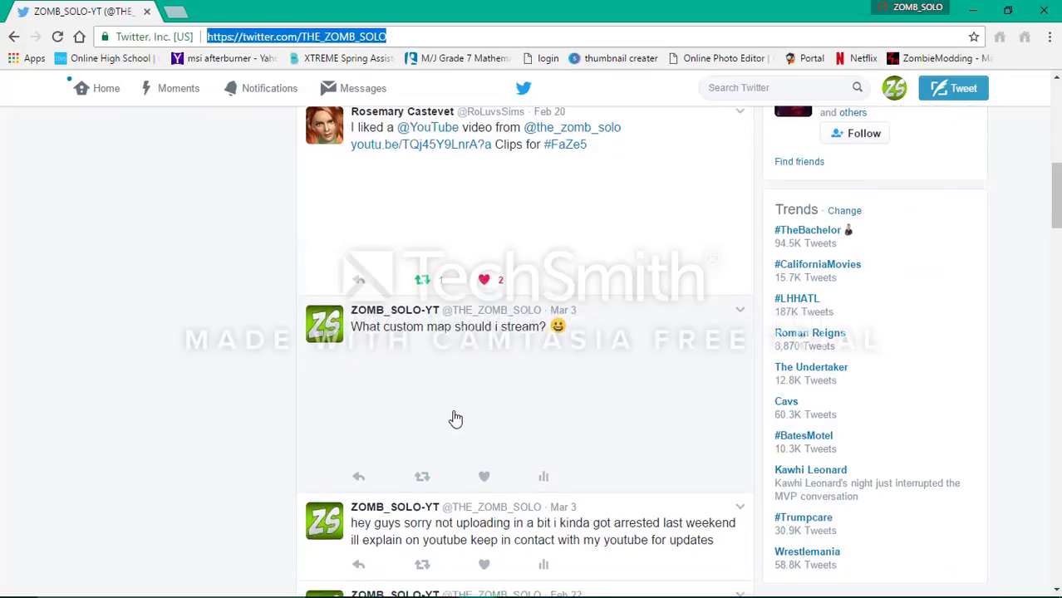
{"action": "scroll", "coordinate": [455, 419], "scroll_direction": "down", "scroll_amount": 1}
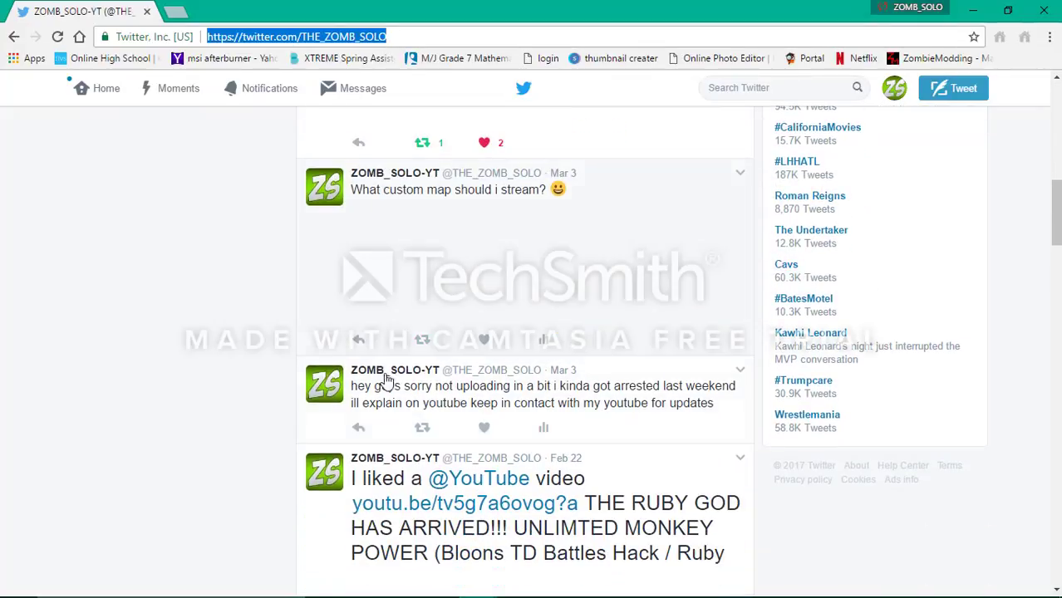
{"action": "left_click", "coordinate": [545, 345]}
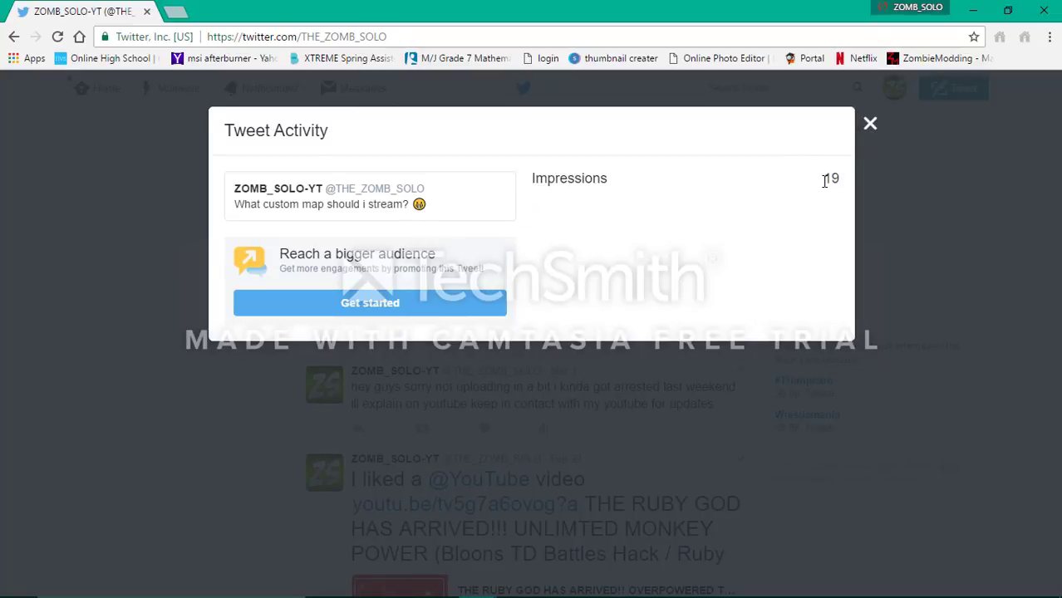
{"action": "left_click", "coordinate": [870, 125]}
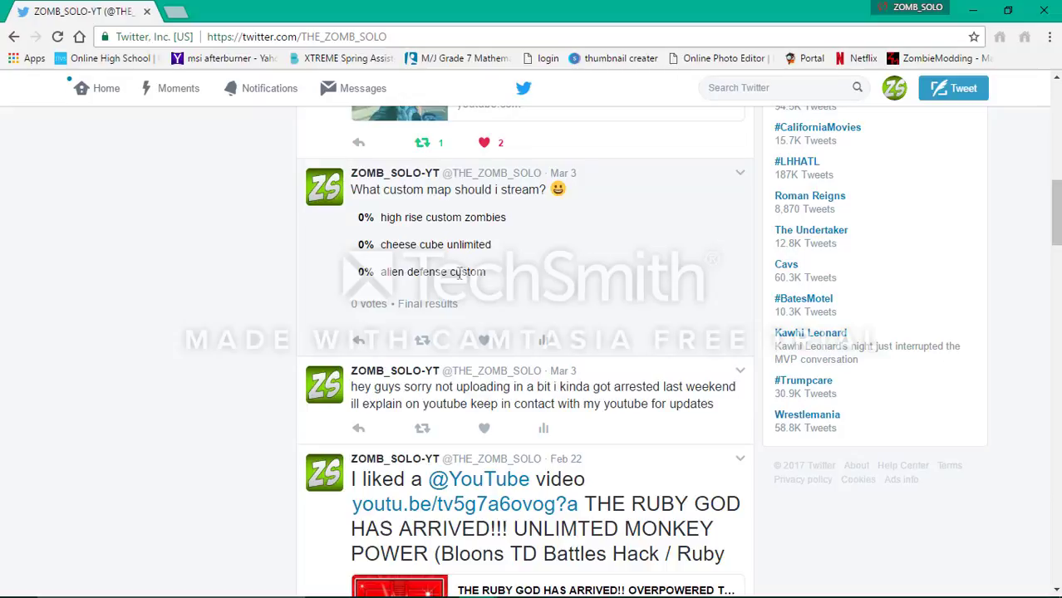
{"action": "scroll", "coordinate": [445, 390], "scroll_direction": "down", "scroll_amount": 2}
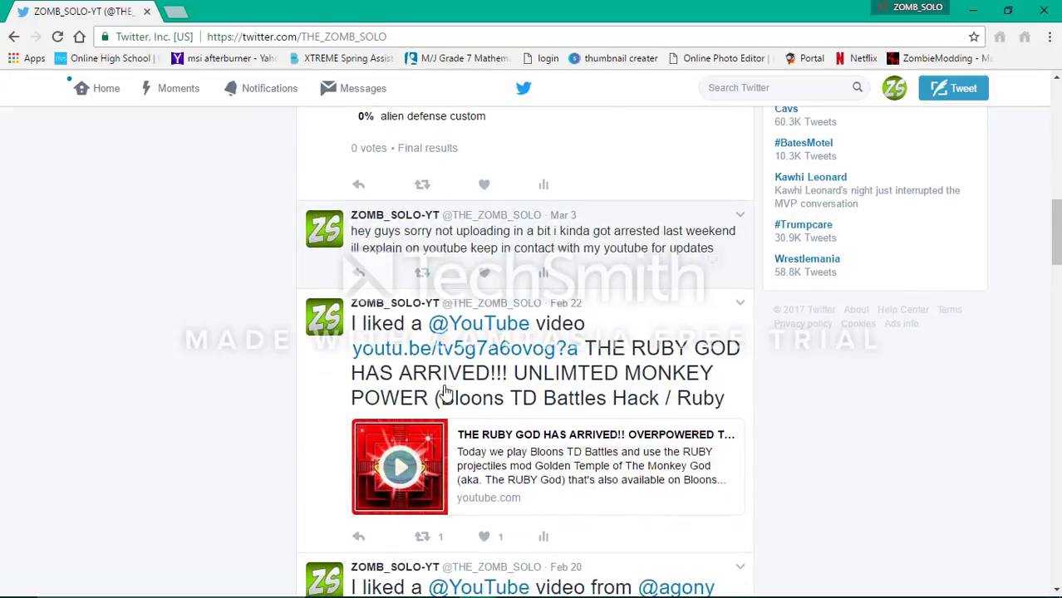
{"action": "scroll", "coordinate": [445, 391], "scroll_direction": "up", "scroll_amount": 2}
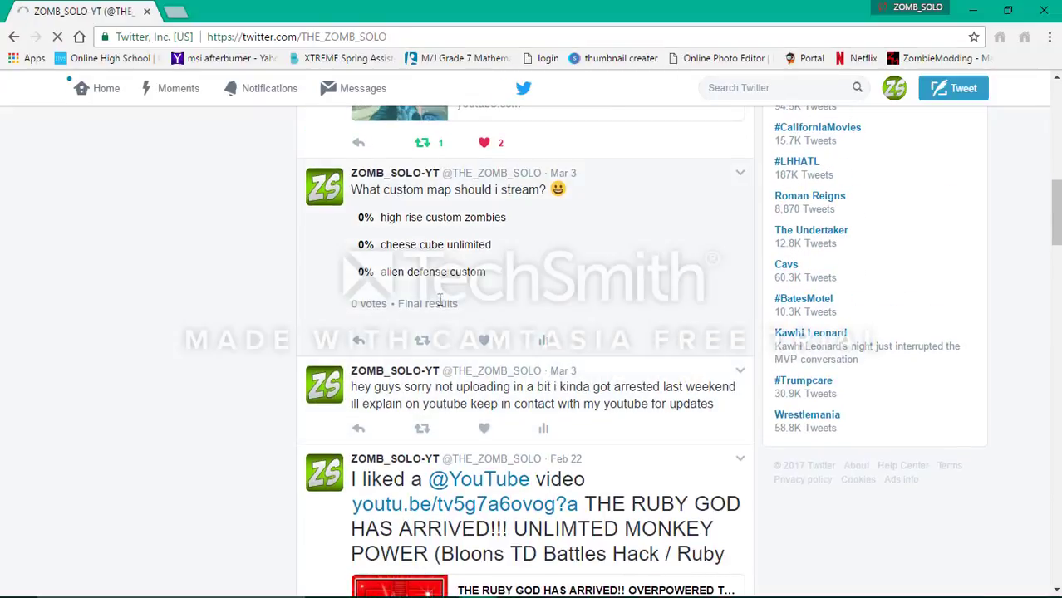
{"action": "scroll", "coordinate": [632, 337], "scroll_direction": "up", "scroll_amount": 3}
{"action": "scroll", "coordinate": [685, 476], "scroll_direction": "up", "scroll_amount": 4}
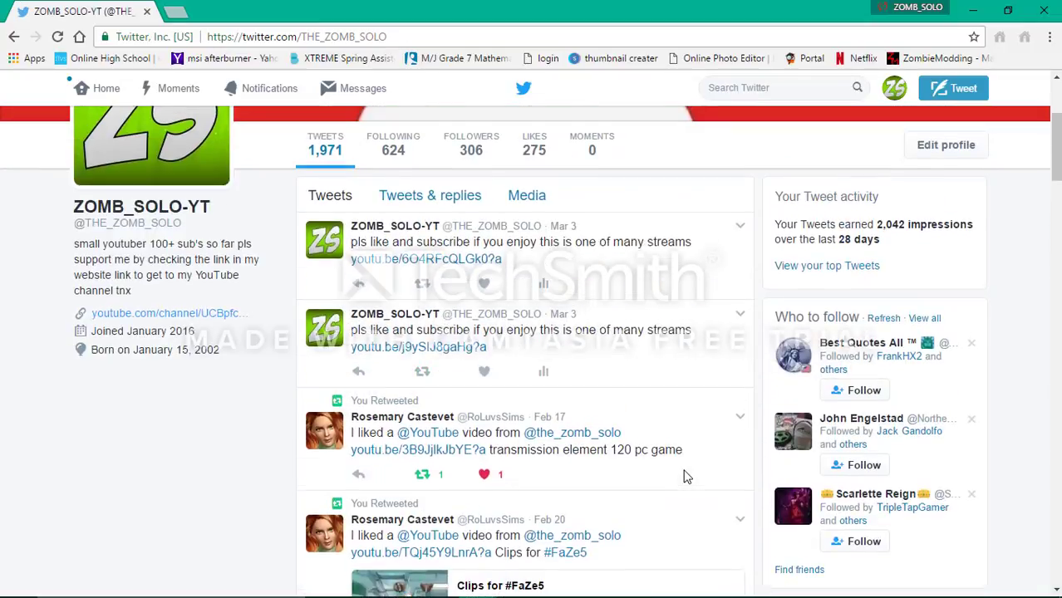
{"action": "scroll", "coordinate": [685, 476], "scroll_direction": "up", "scroll_amount": 1}
{"action": "scroll", "coordinate": [683, 477], "scroll_direction": "up", "scroll_amount": 2}
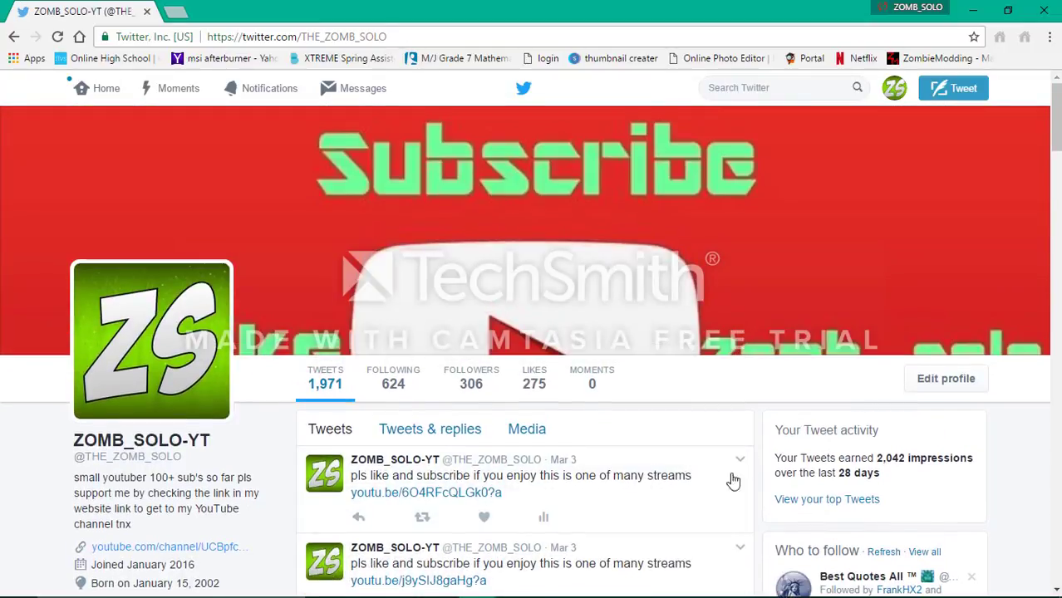
{"action": "scroll", "coordinate": [665, 482], "scroll_direction": "down", "scroll_amount": 2}
{"action": "scroll", "coordinate": [619, 486], "scroll_direction": "down", "scroll_amount": 3}
{"action": "scroll", "coordinate": [616, 528], "scroll_direction": "down", "scroll_amount": 2}
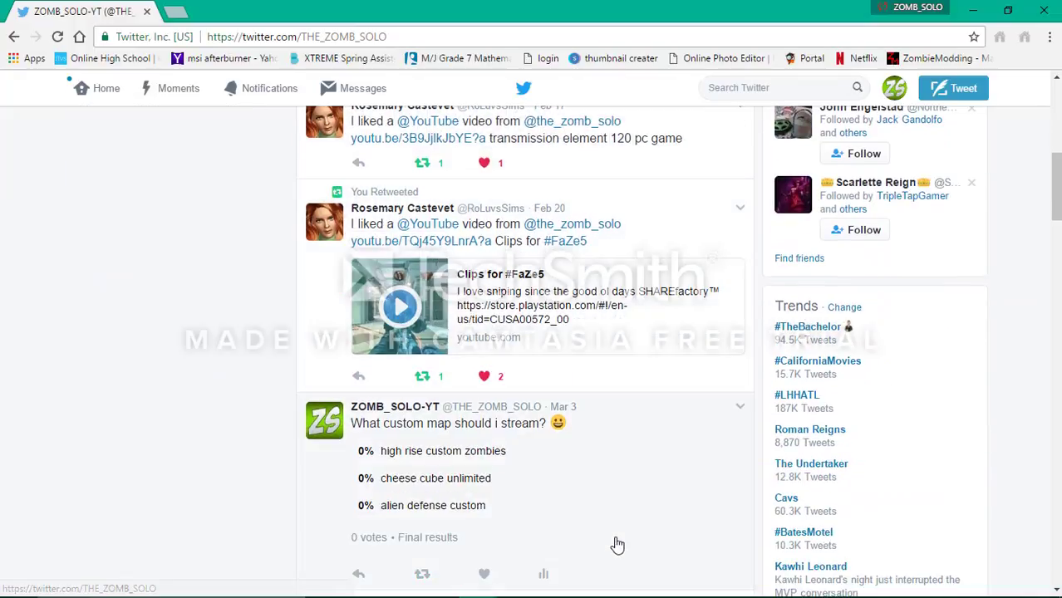
{"action": "scroll", "coordinate": [617, 545], "scroll_direction": "down", "scroll_amount": 2}
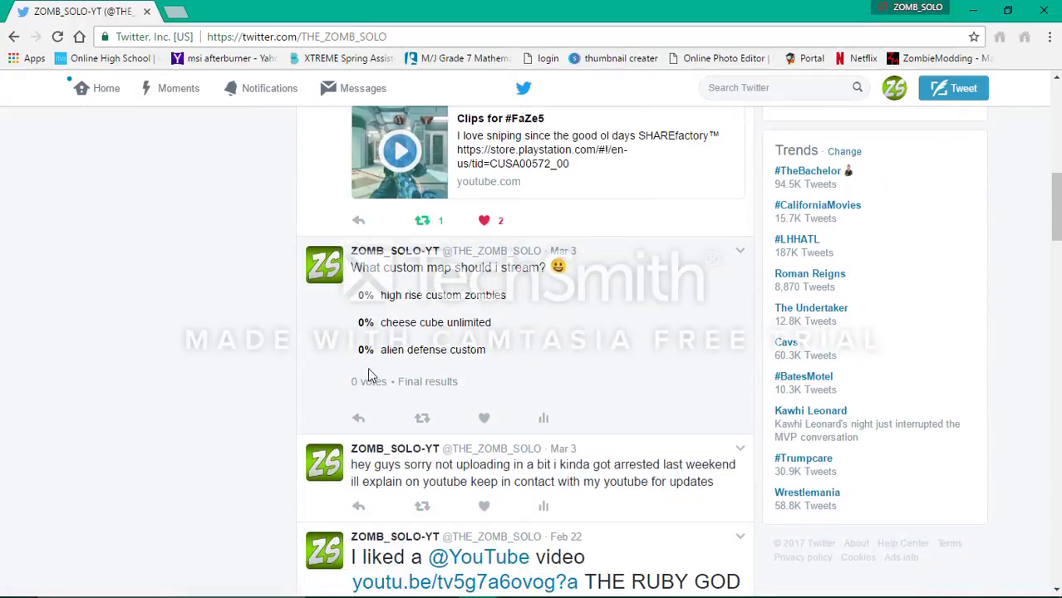
{"action": "scroll", "coordinate": [432, 346], "scroll_direction": "up", "scroll_amount": 2}
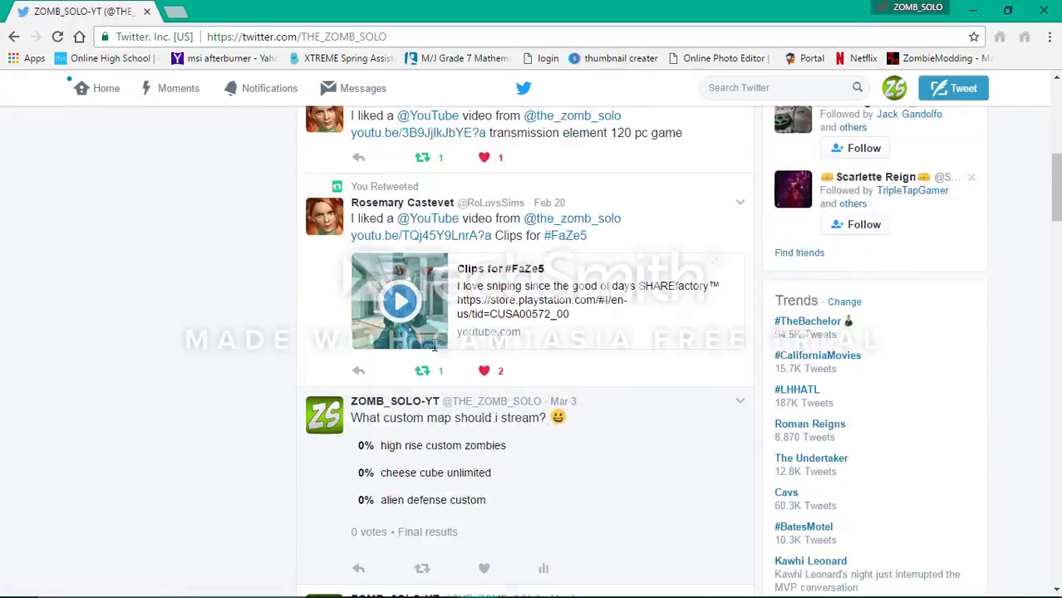
{"action": "scroll", "coordinate": [434, 345], "scroll_direction": "up", "scroll_amount": 3}
{"action": "scroll", "coordinate": [490, 324], "scroll_direction": "up", "scroll_amount": 3}
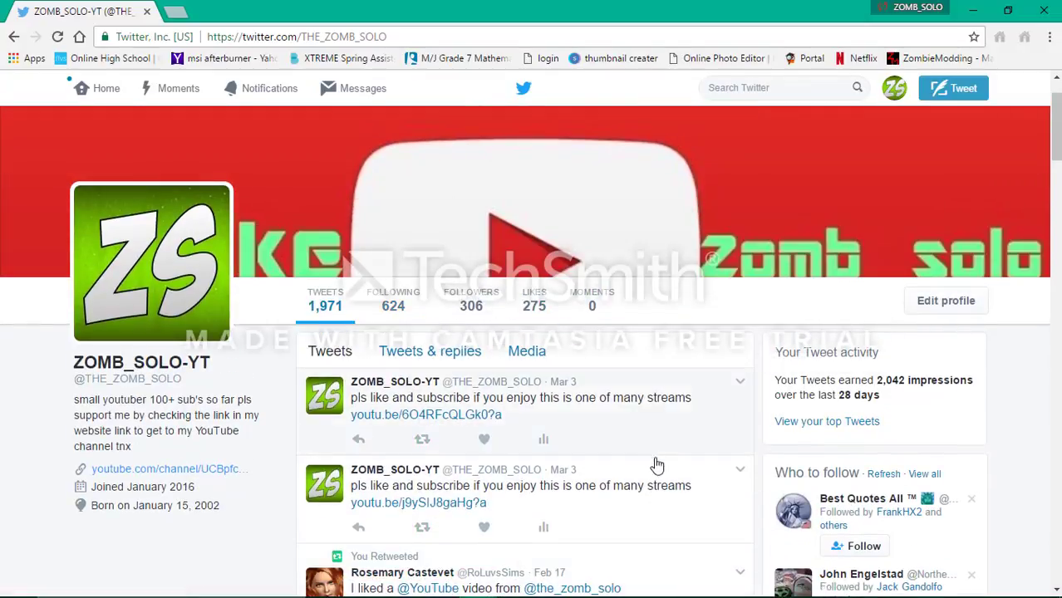
Compose a new poll tweet asking 'what should i stream this week?' and move to Choice 1.
{"action": "left_click", "coordinate": [950, 103]}
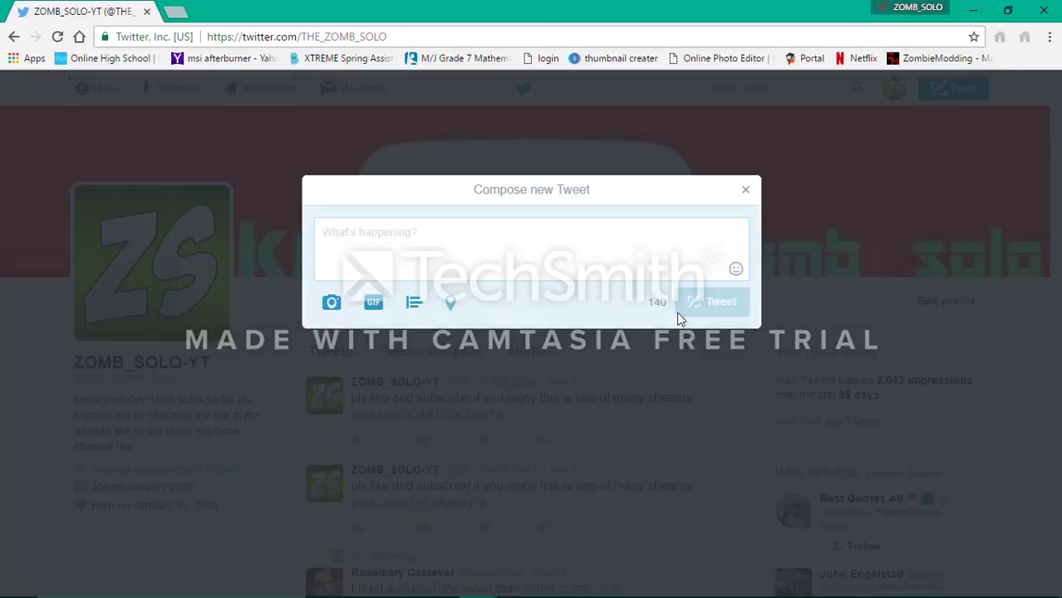
{"action": "left_click", "coordinate": [412, 304]}
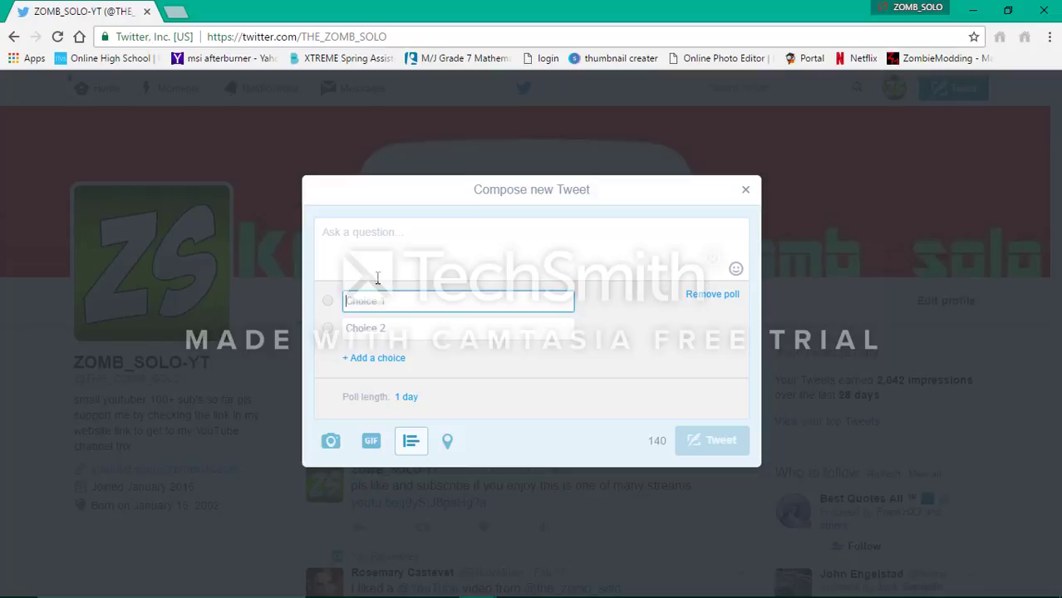
{"action": "left_click", "coordinate": [378, 274]}
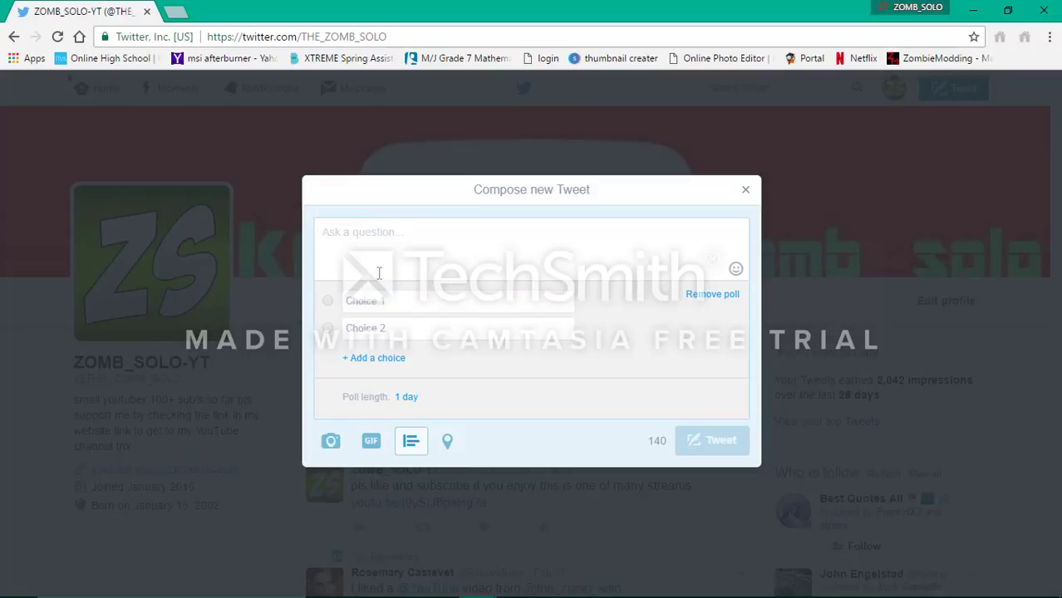
{"action": "type", "text": "what shou"}
{"action": "type", "text": "ld i strem "}
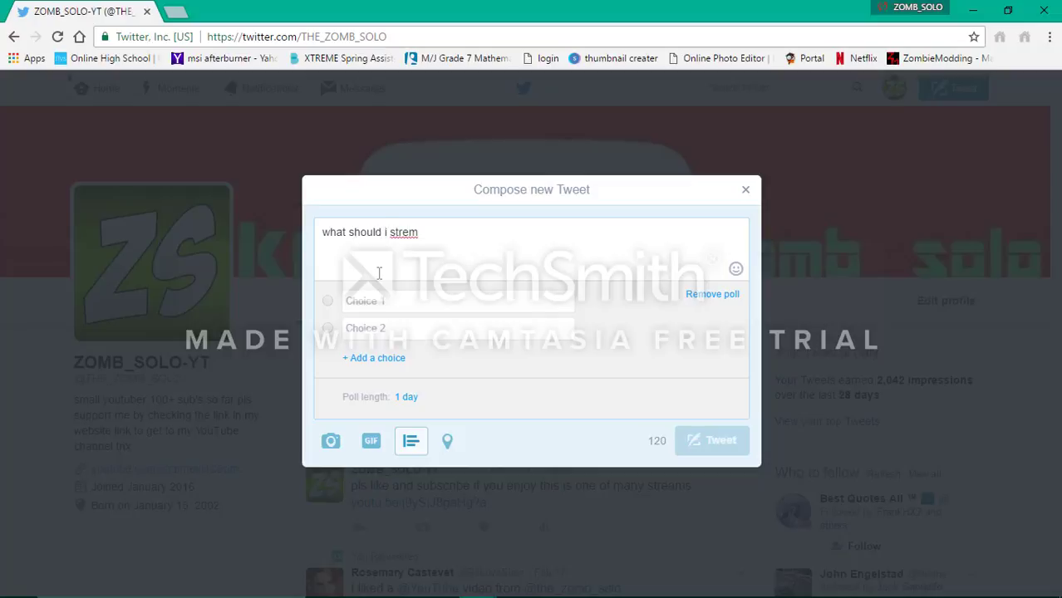
{"action": "type", "text": "this"}
{"action": "type", "text": "week"}
{"action": "type", "text": "?"}
{"action": "type", "text": "a"}
{"action": "left_click", "coordinate": [489, 231]}
{"action": "left_click", "coordinate": [435, 308]}
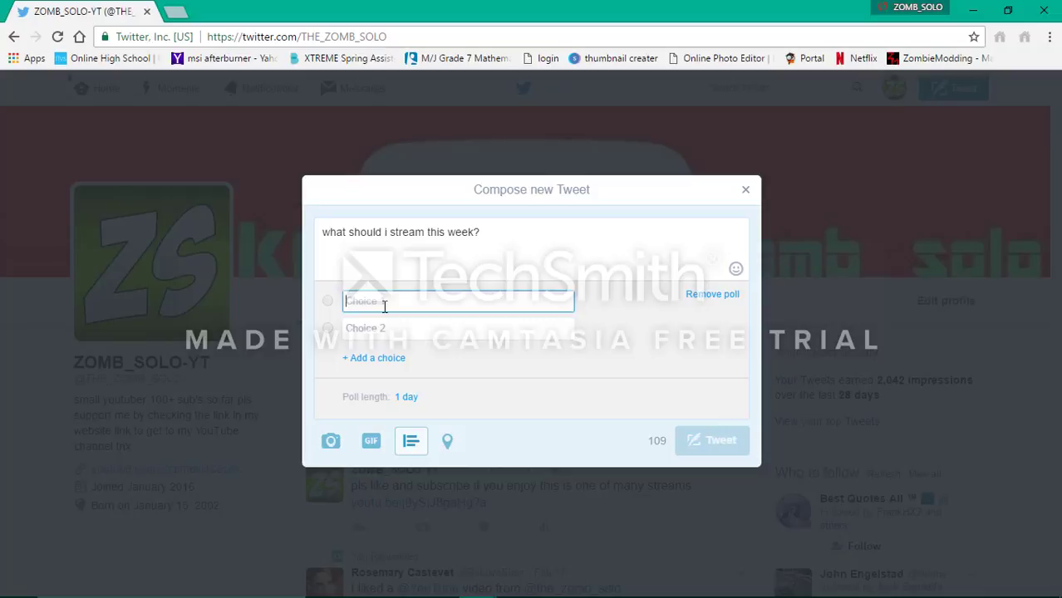
Enter 'pistol only defence' as Choice 1; reword question to 'what custom zombie map should i stream this week?'.
{"action": "type", "text": "pistol"}
{"action": "type", "text": " only "}
{"action": "type", "text": "defen"}
{"action": "type", "text": "ce "}
{"action": "type", "text": "custom z"}
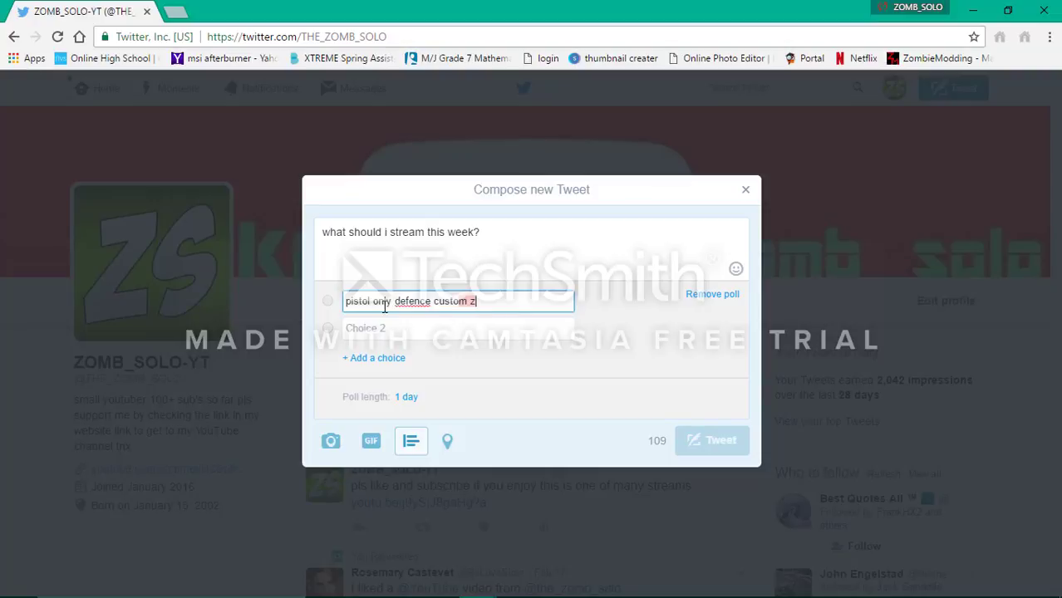
{"action": "type", "text": "ombies"}
{"action": "key", "text": "BackSpace"}
{"action": "key", "text": "BackSpace"}
{"action": "key", "text": "BackSpace"}
{"action": "key", "text": "BackSpace"}
{"action": "key", "text": "BackSpace"}
{"action": "key", "text": "BackSpace"}
{"action": "key", "text": "BackSpace"}
{"action": "key", "text": "BackSpace"}
{"action": "key", "text": "BackSpace"}
{"action": "key", "text": "BackSpace"}
{"action": "key", "text": "BackSpace"}
{"action": "key", "text": "BackSpace"}
{"action": "key", "text": "BackSpace"}
{"action": "key", "text": "BackSpace"}
{"action": "left_click", "coordinate": [383, 234]}
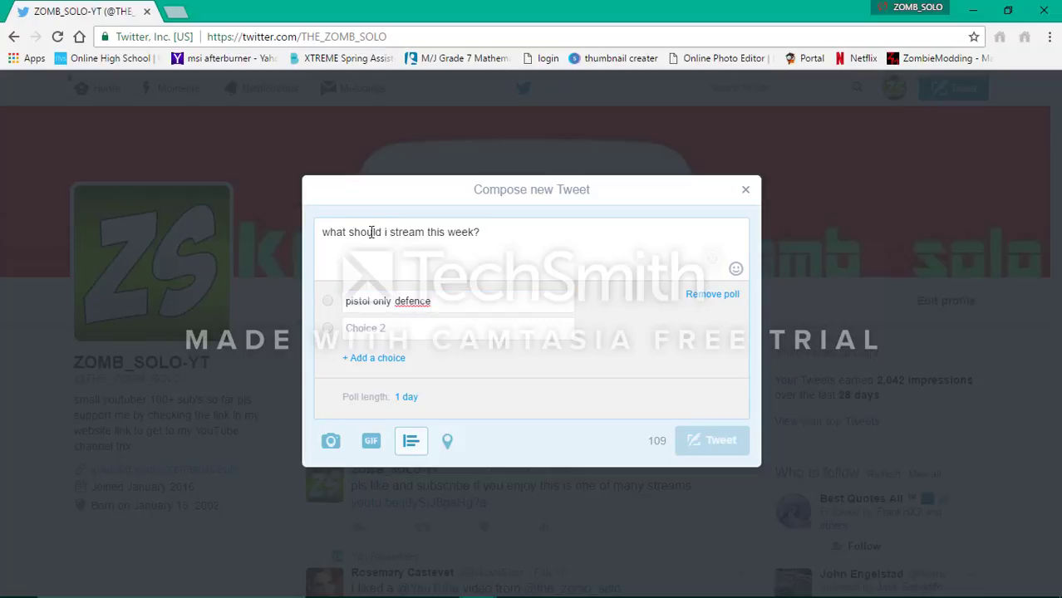
{"action": "left_click", "coordinate": [349, 234]}
{"action": "type", "text": "cu"}
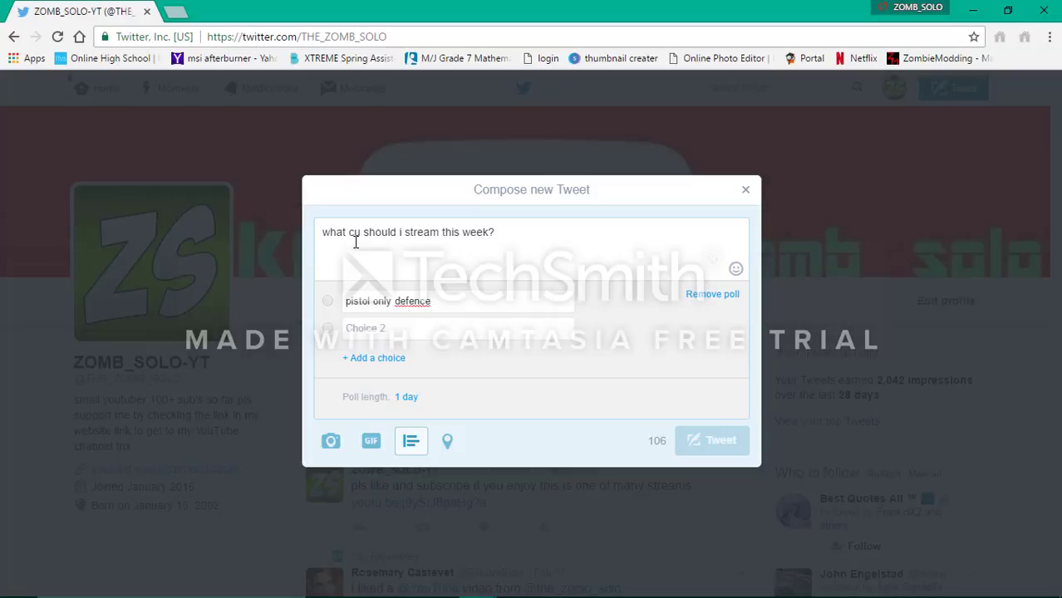
{"action": "type", "text": "stom "}
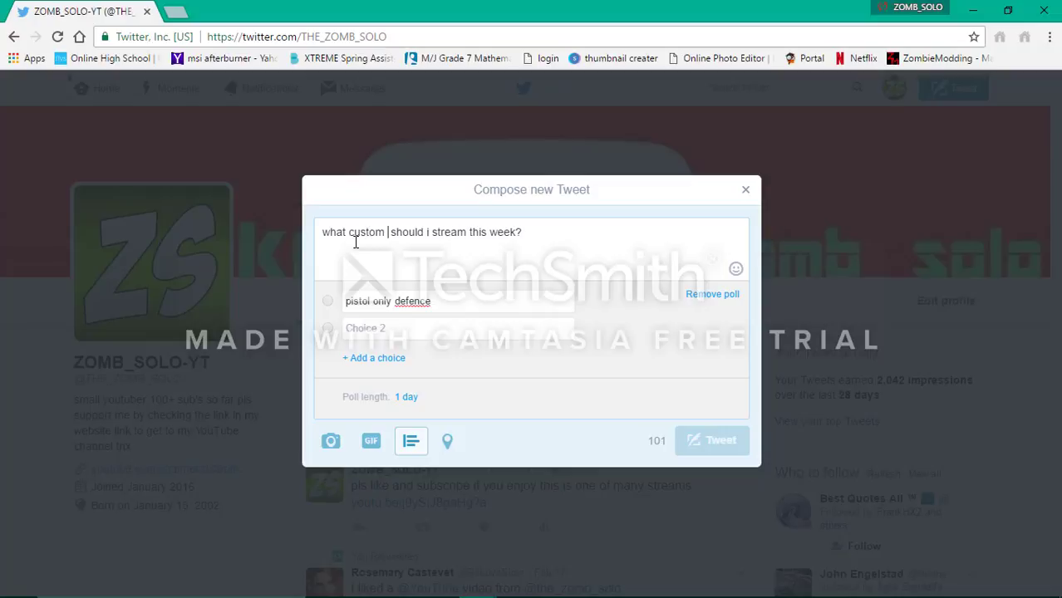
{"action": "type", "text": "zombie map shoul"}
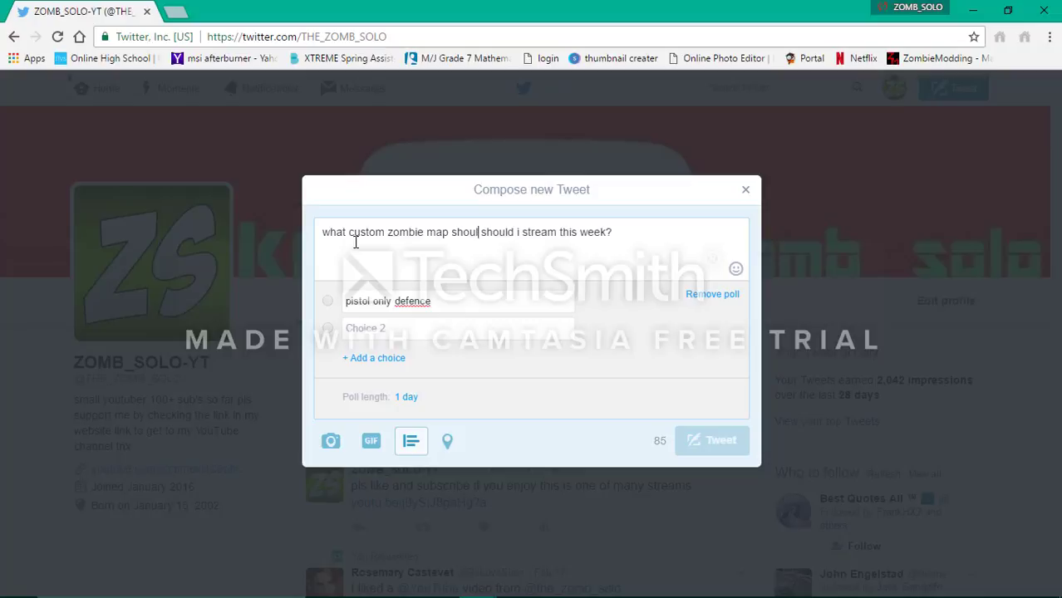
{"action": "key", "text": "BackSpace"}
{"action": "key", "text": "BackSpace"}
{"action": "key", "text": "BackSpace"}
{"action": "key", "text": "BackSpace"}
{"action": "key", "text": "BackSpace"}
{"action": "key", "text": "BackSpace"}
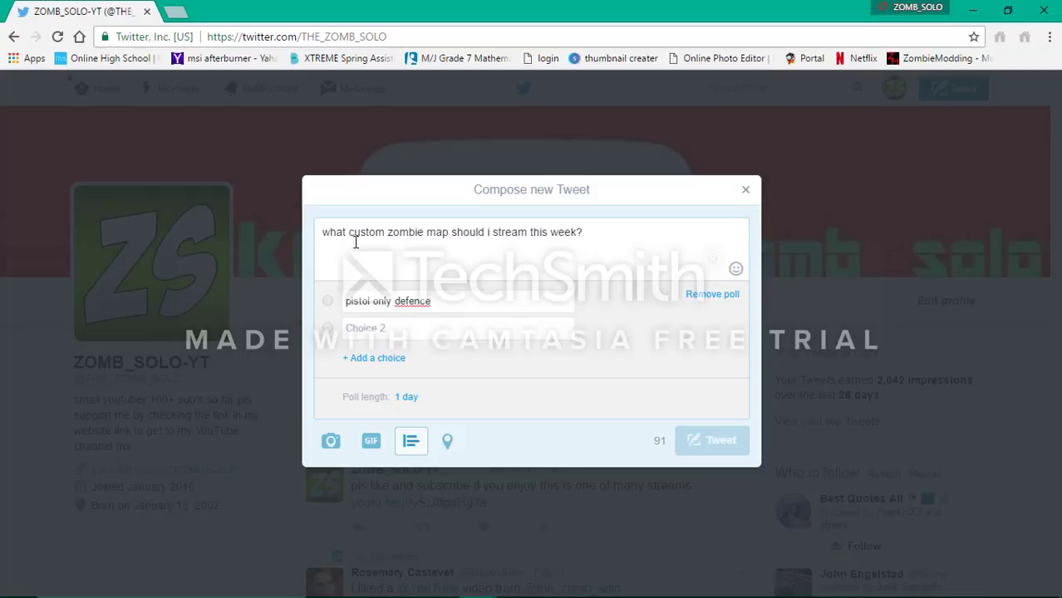
Leave the poll draft at a blank Choice 2 and minimize Chrome.
{"action": "left_click", "coordinate": [444, 326]}
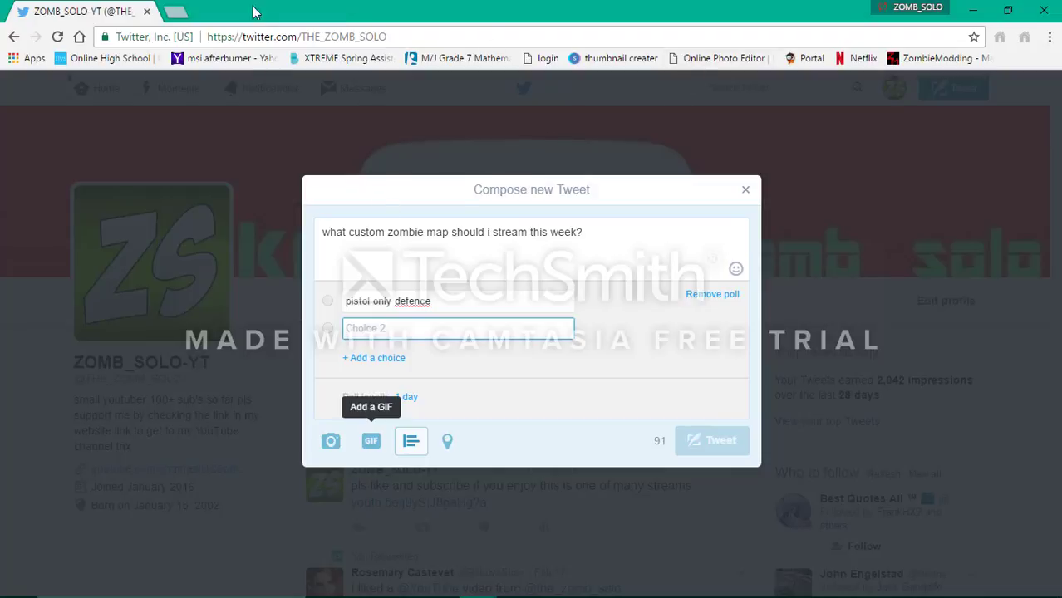
{"action": "left_click", "coordinate": [977, 14]}
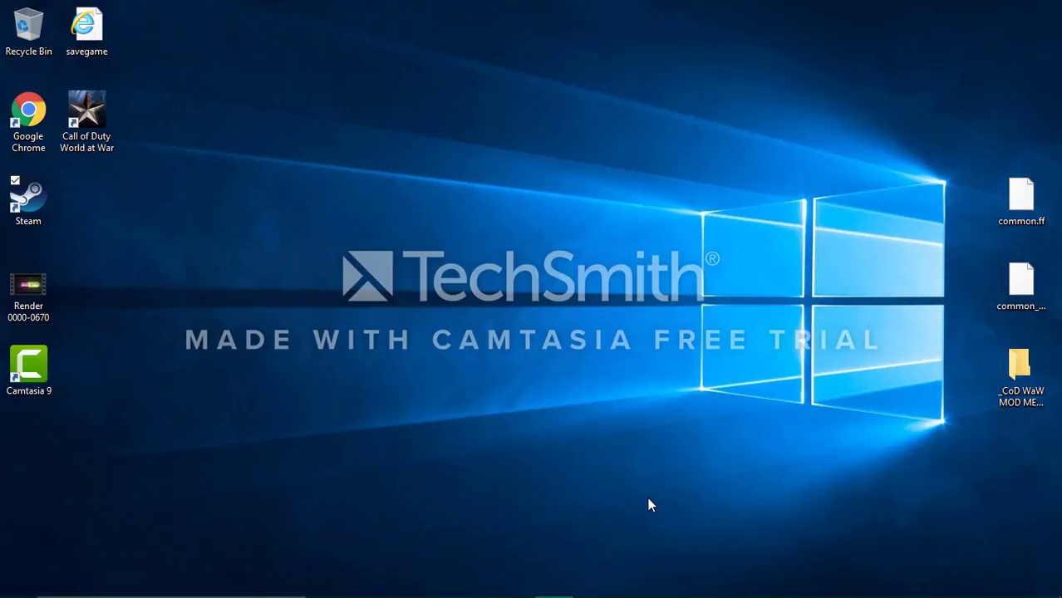
{"action": "left_click", "coordinate": [30, 286]}
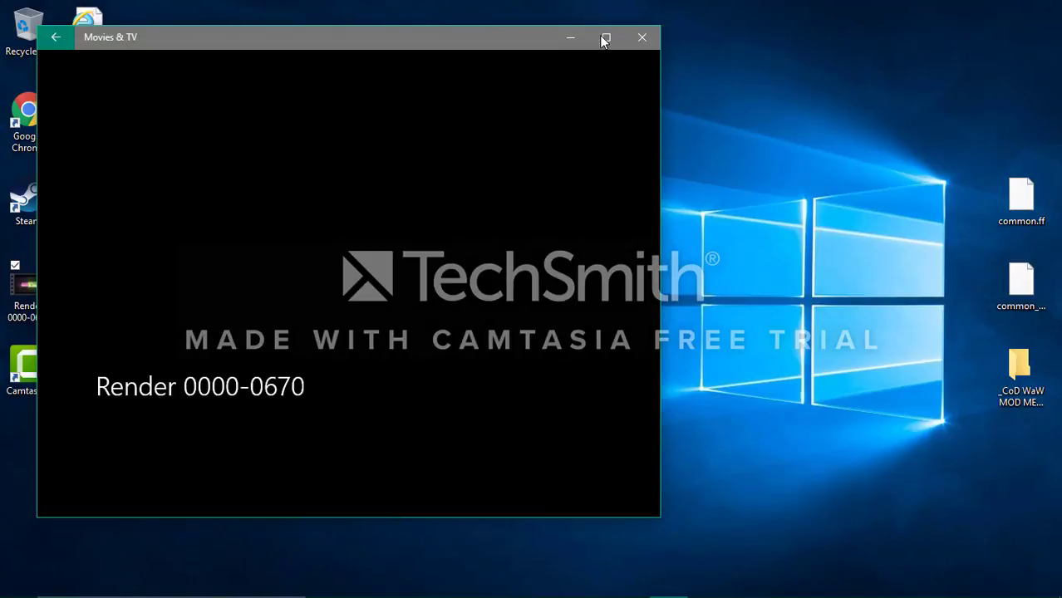
{"action": "left_click", "coordinate": [604, 38]}
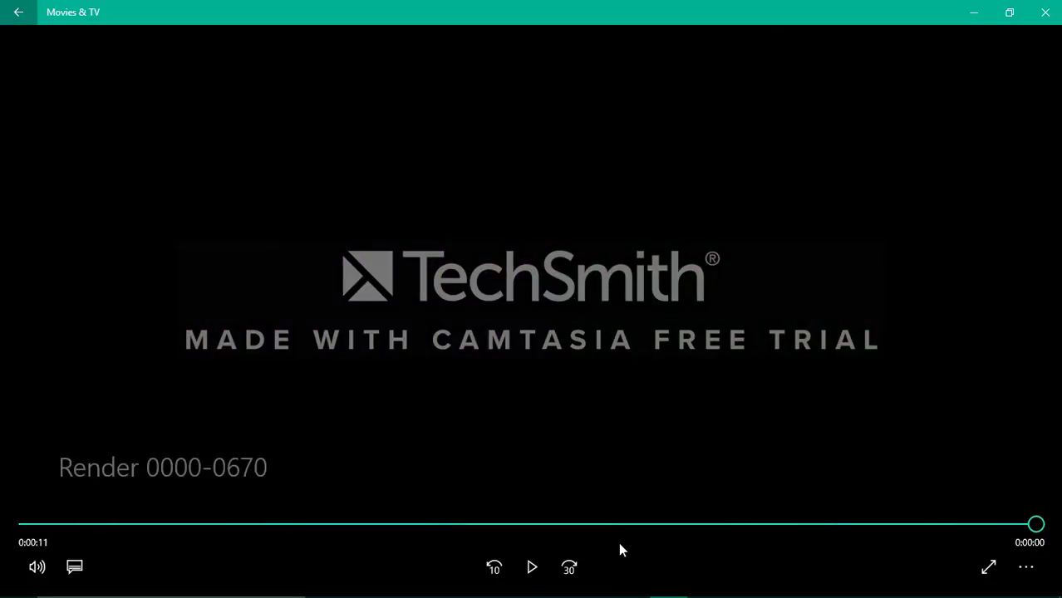
{"action": "left_click", "coordinate": [1045, 11]}
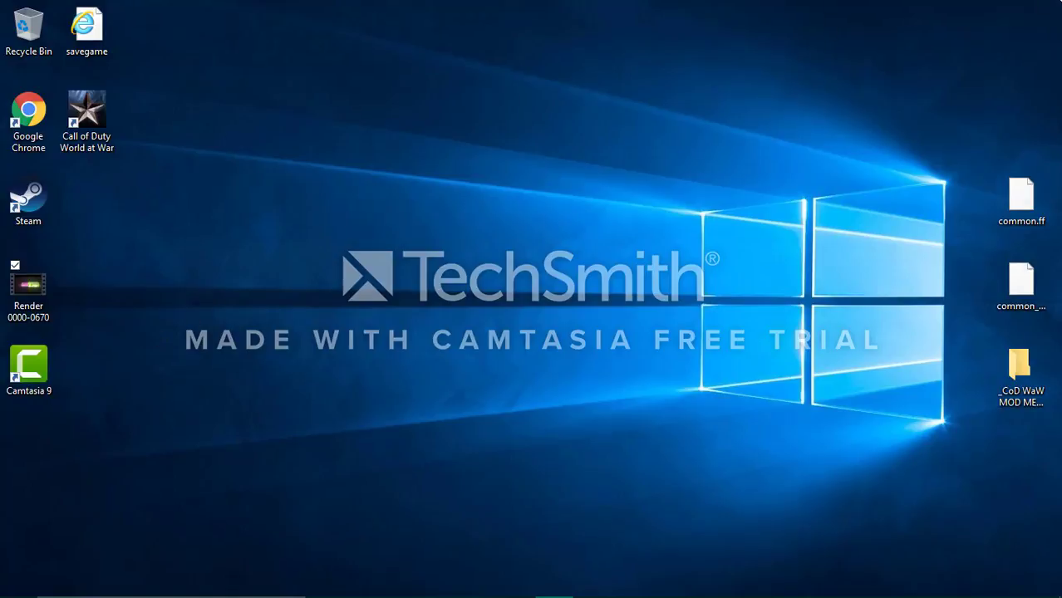